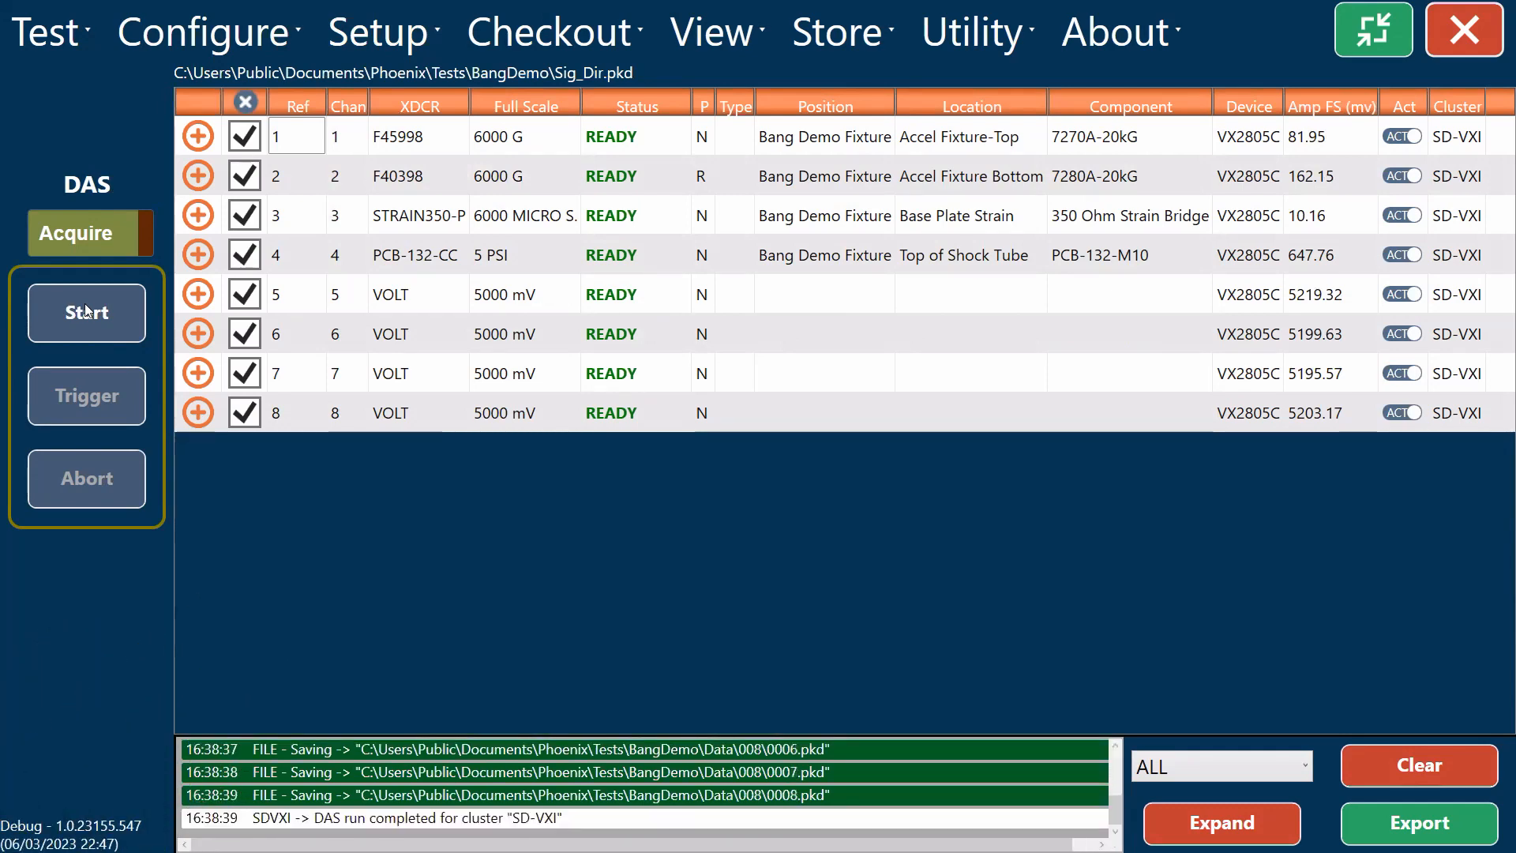
pyautogui.click(1249, 831)
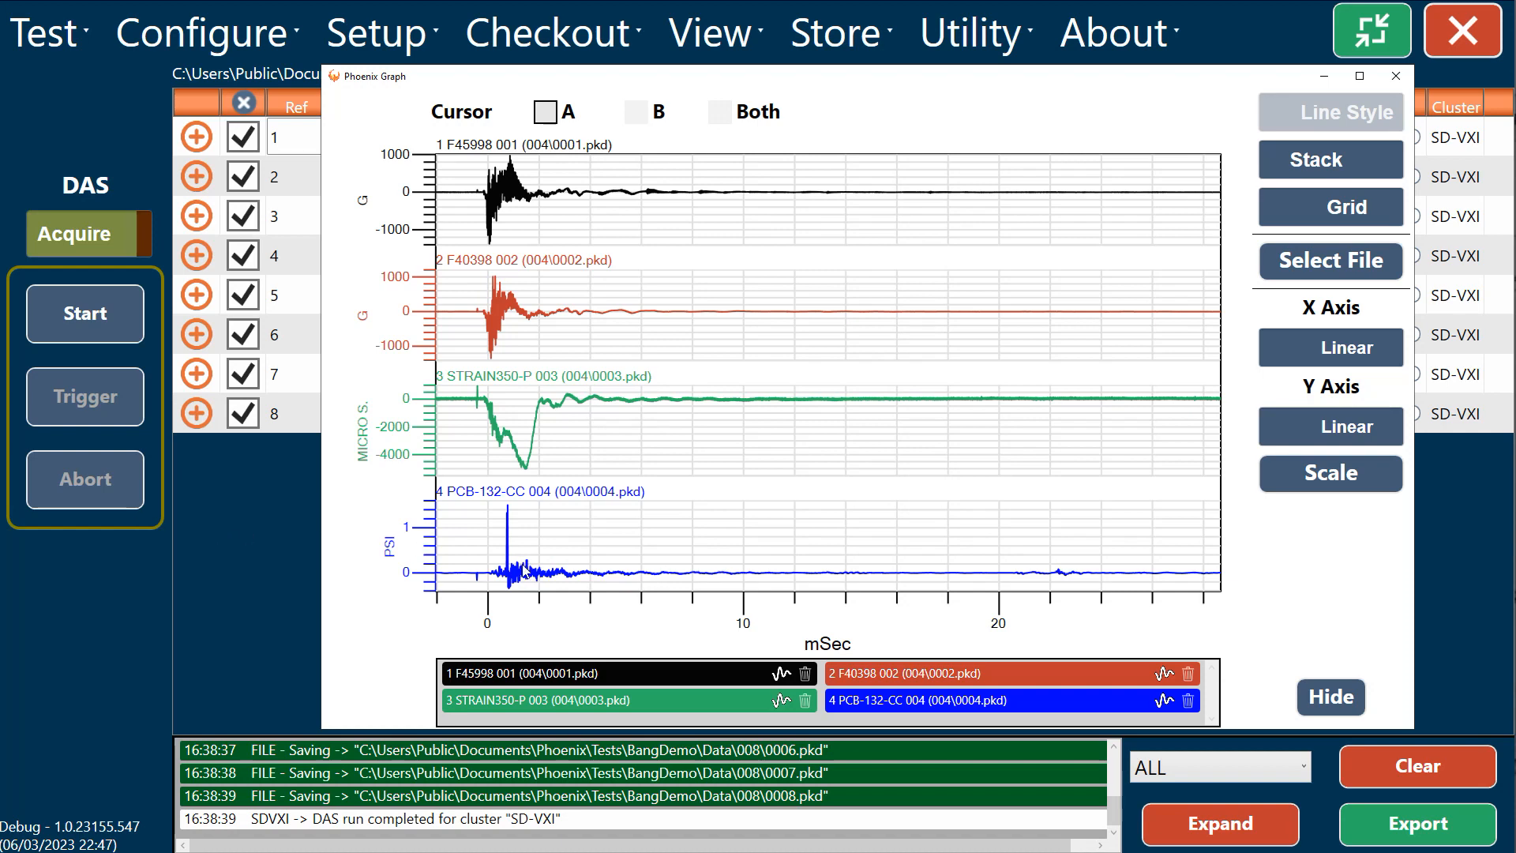
# Step: Remove the PCB-132-CC and STRAIN350-P traces from the stacked graph
pyautogui.click(1189, 701)
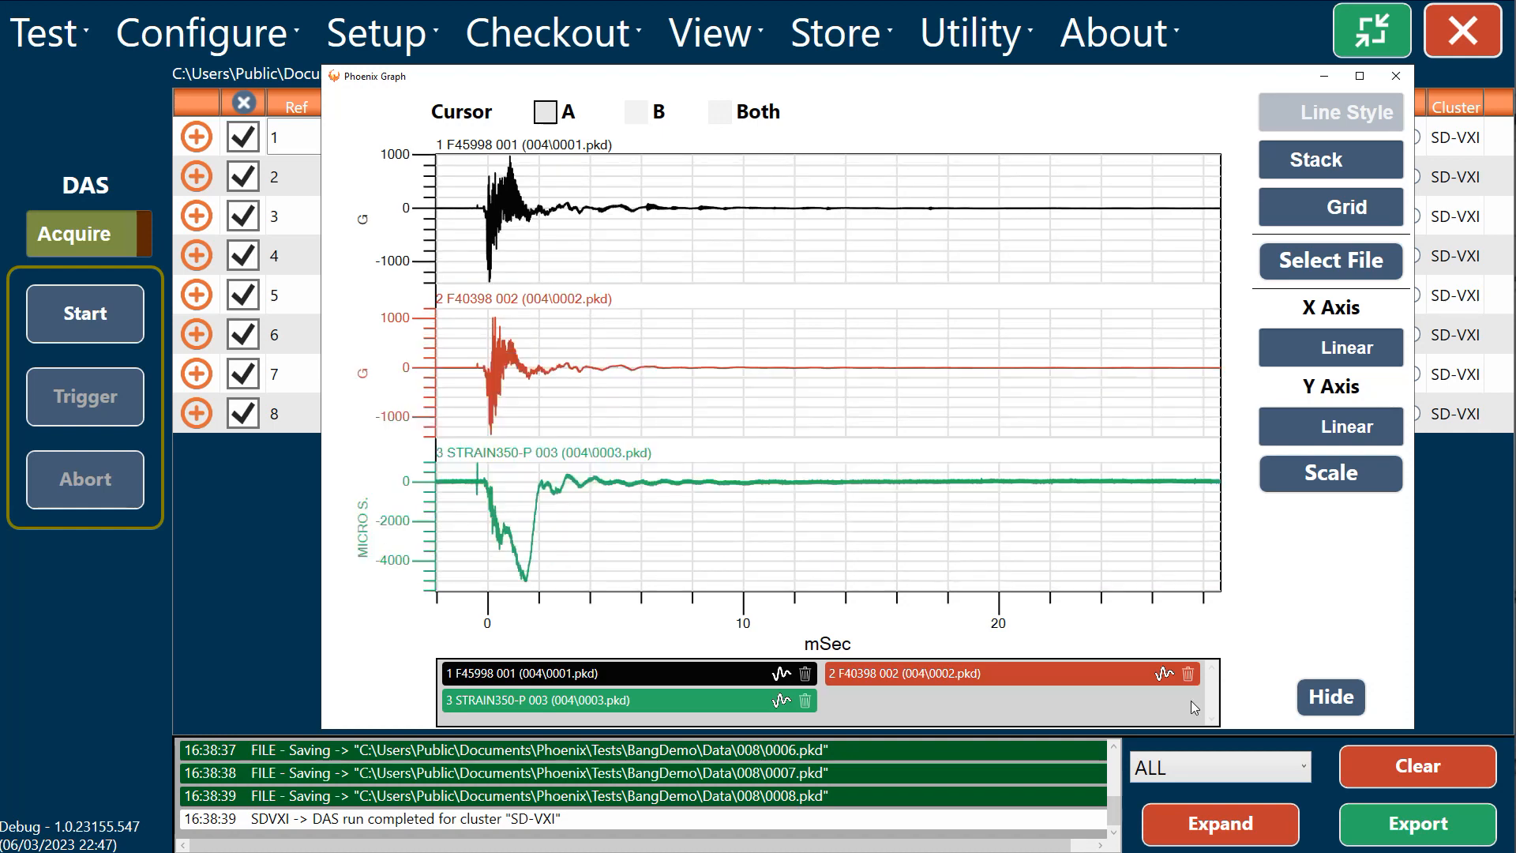
pyautogui.click(806, 700)
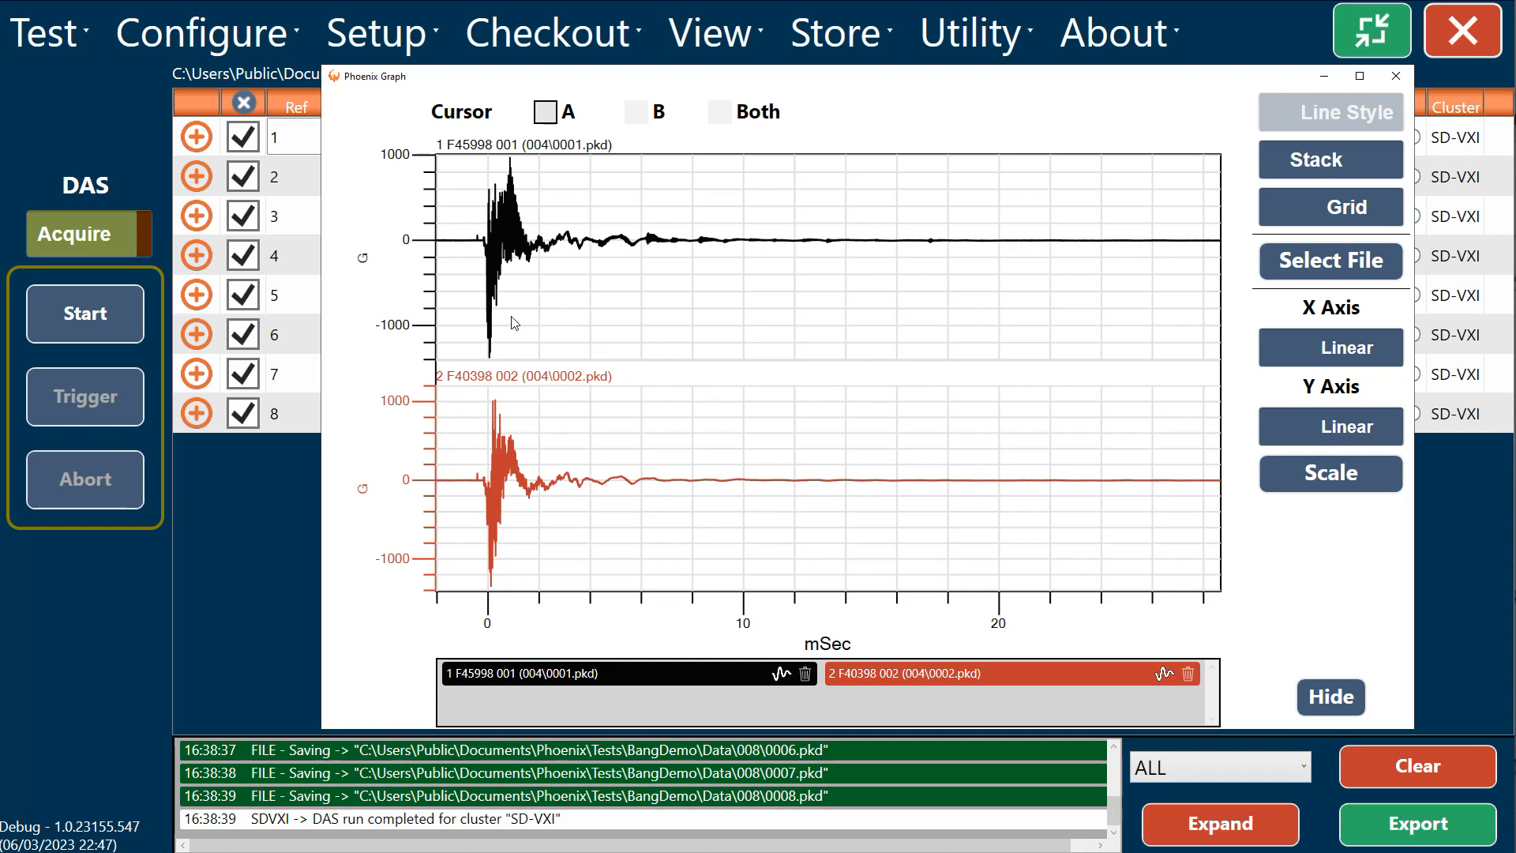
# Step: Place cursor A at about -0.62 ms and cursor B at about 1.99 ms, zoom in on the shock pulse, and hide the graph
pyautogui.click(551, 111)
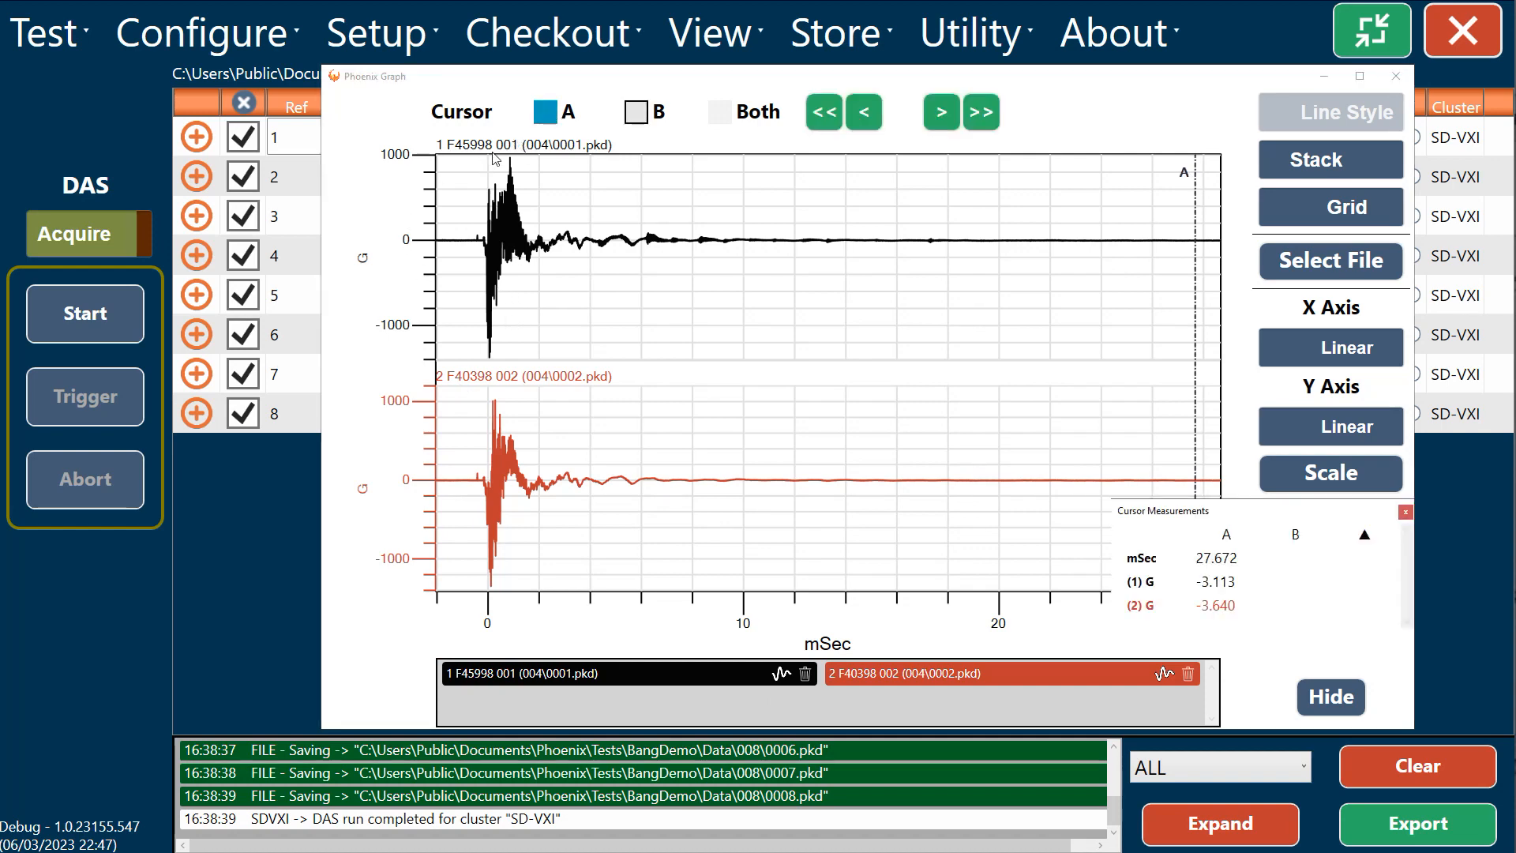
pyautogui.click(475, 171)
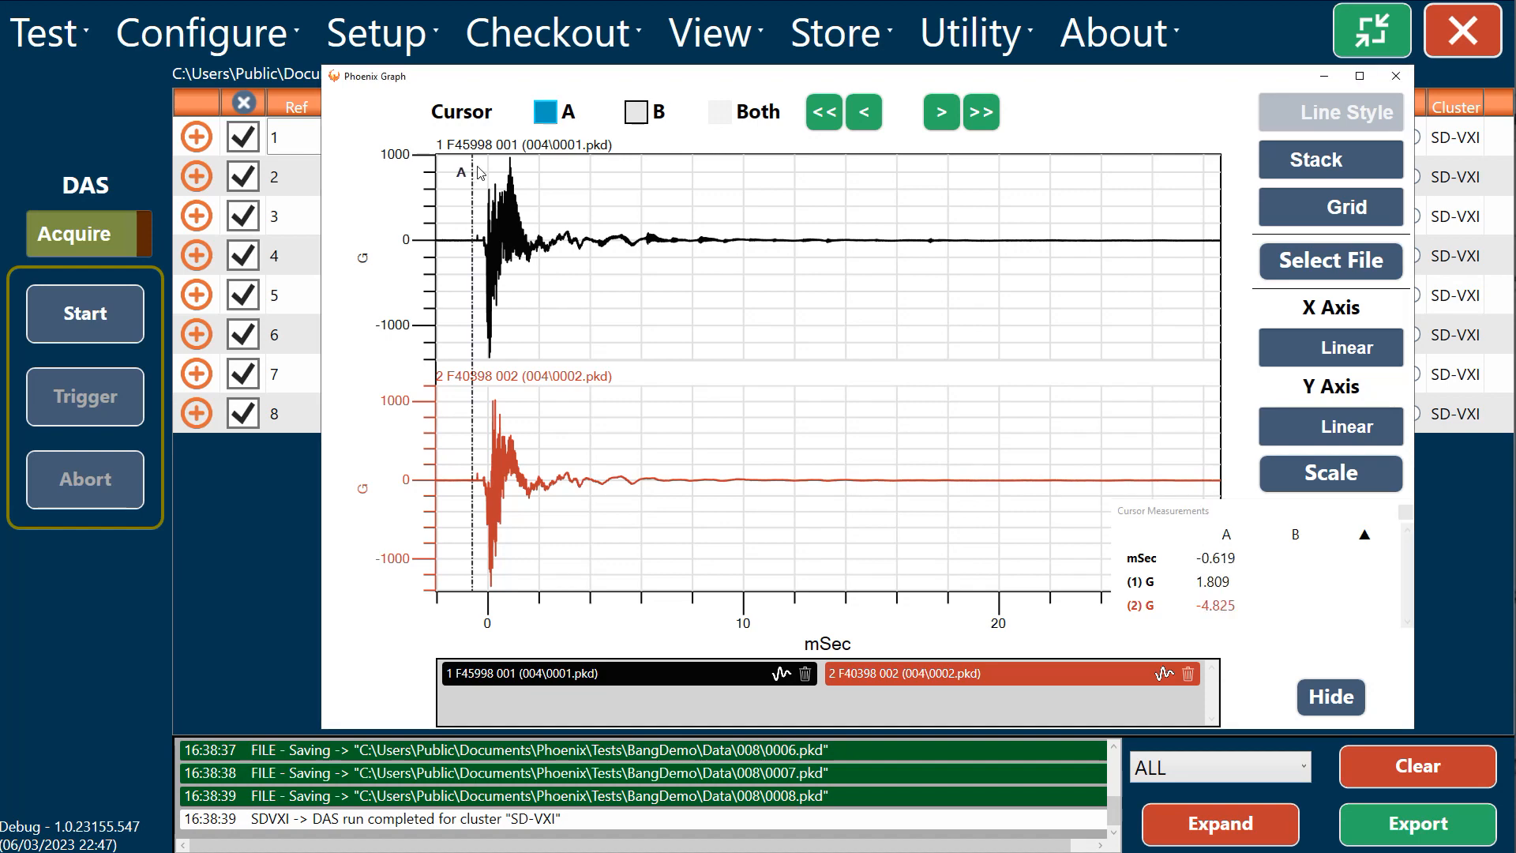
pyautogui.click(636, 111)
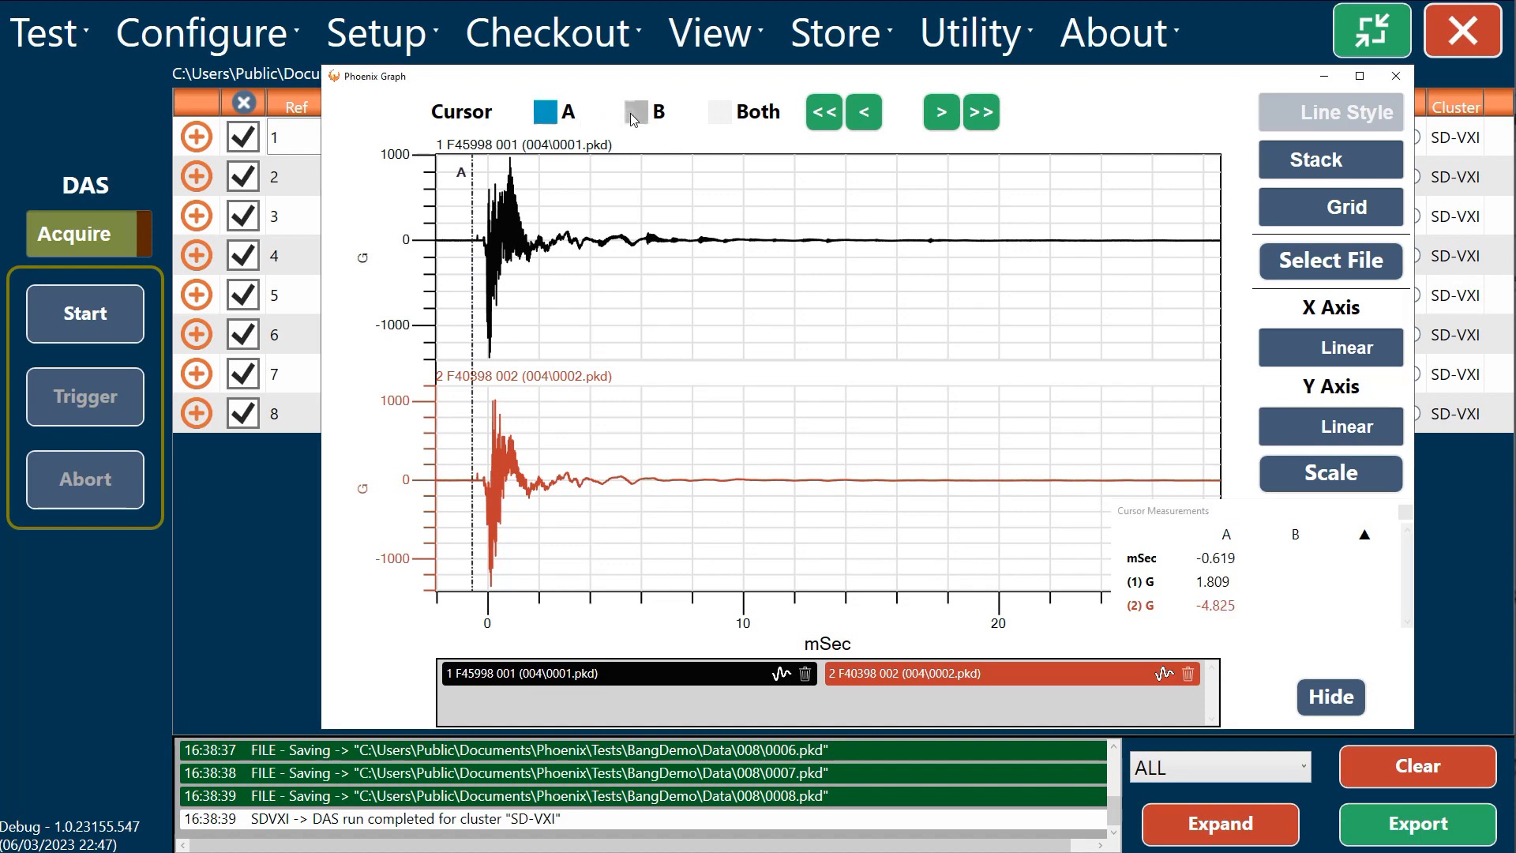
pyautogui.click(541, 184)
pyautogui.click(1165, 111)
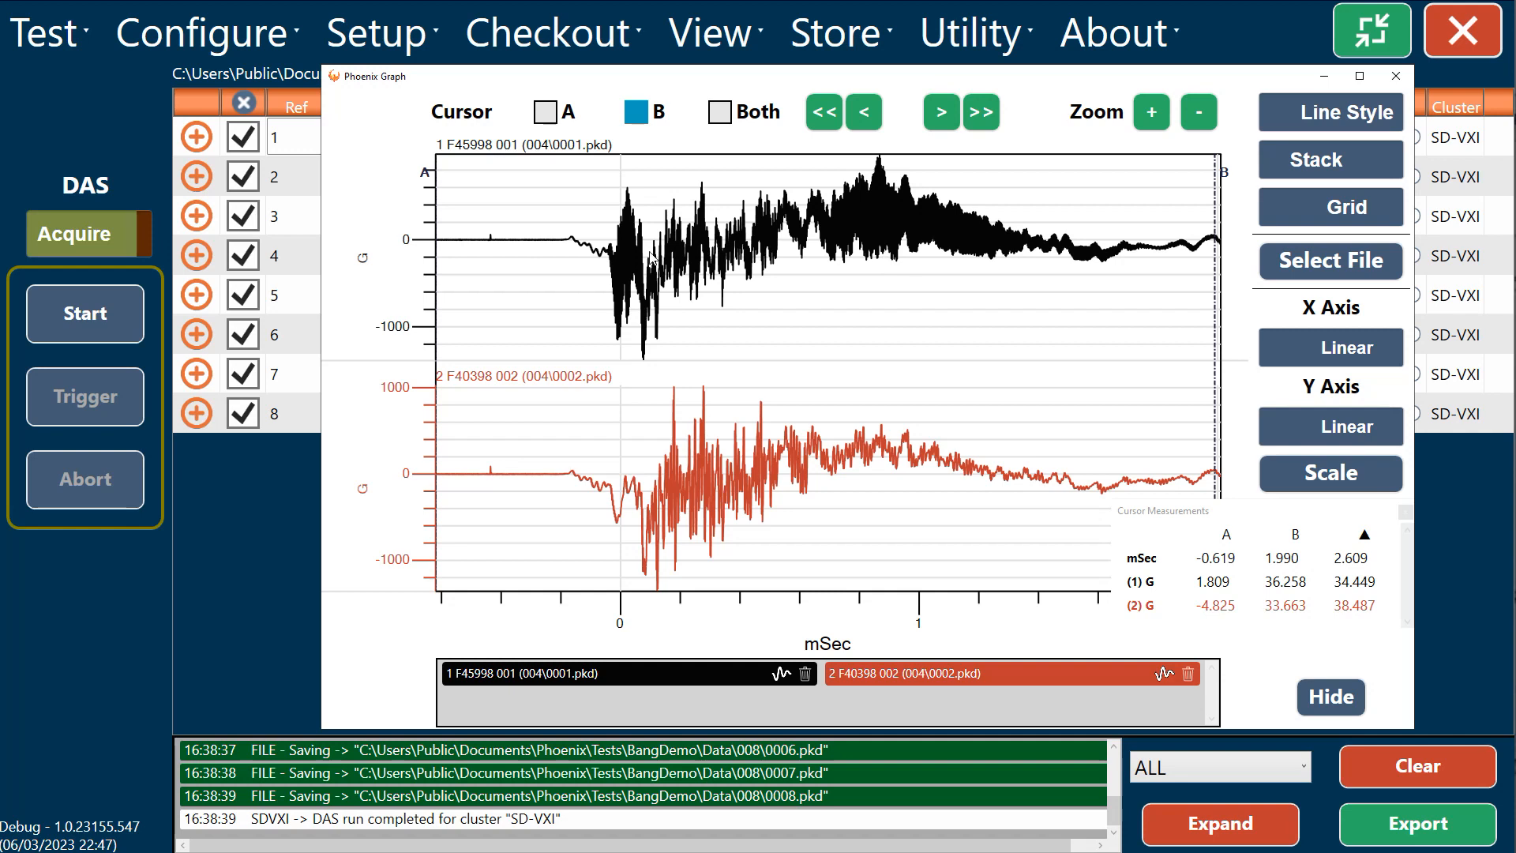
pyautogui.click(596, 176)
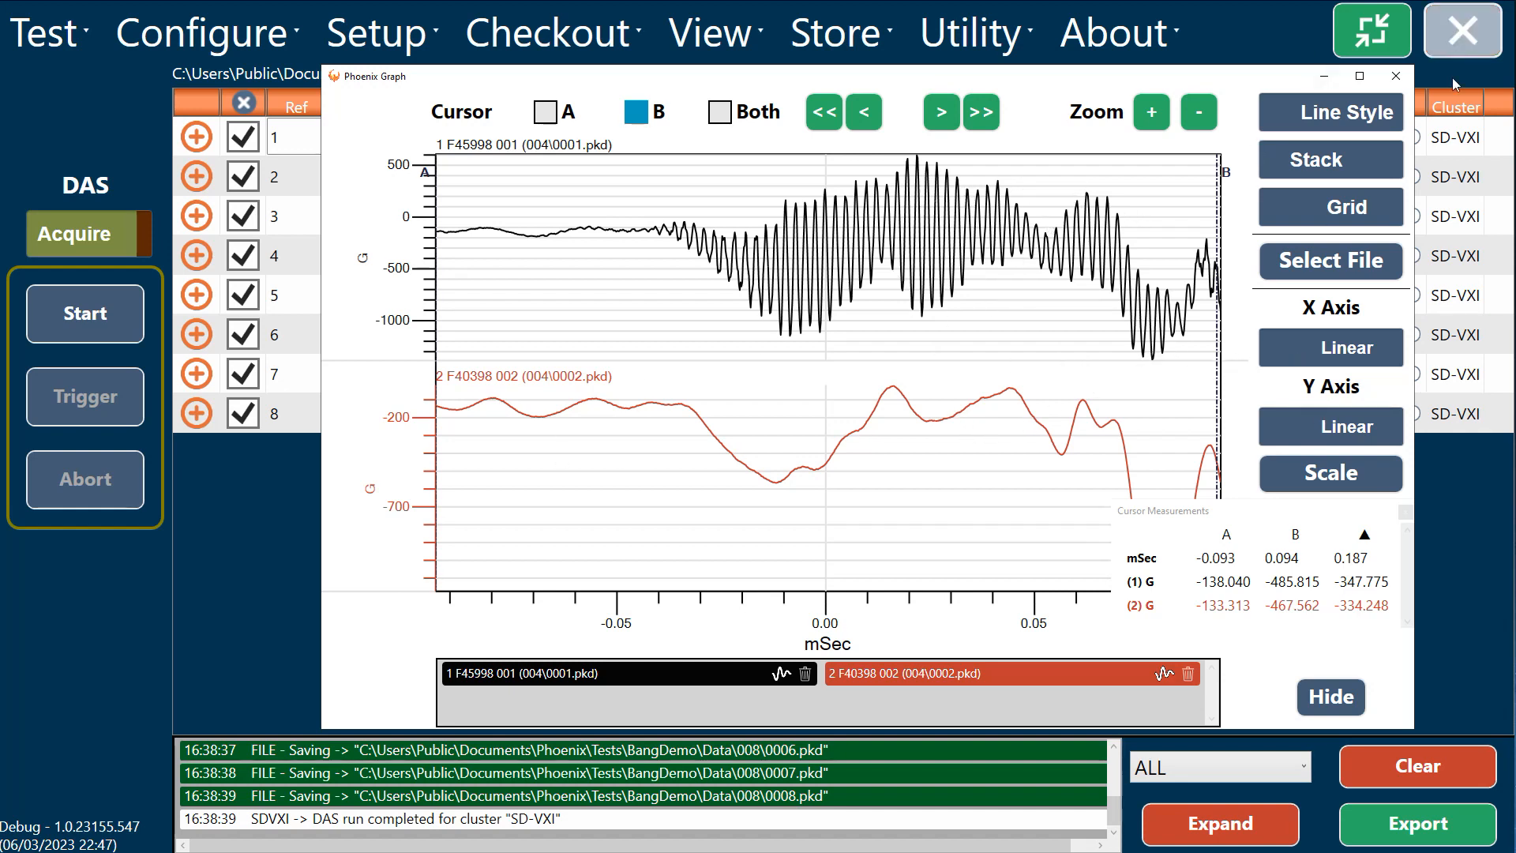
pyautogui.click(1331, 698)
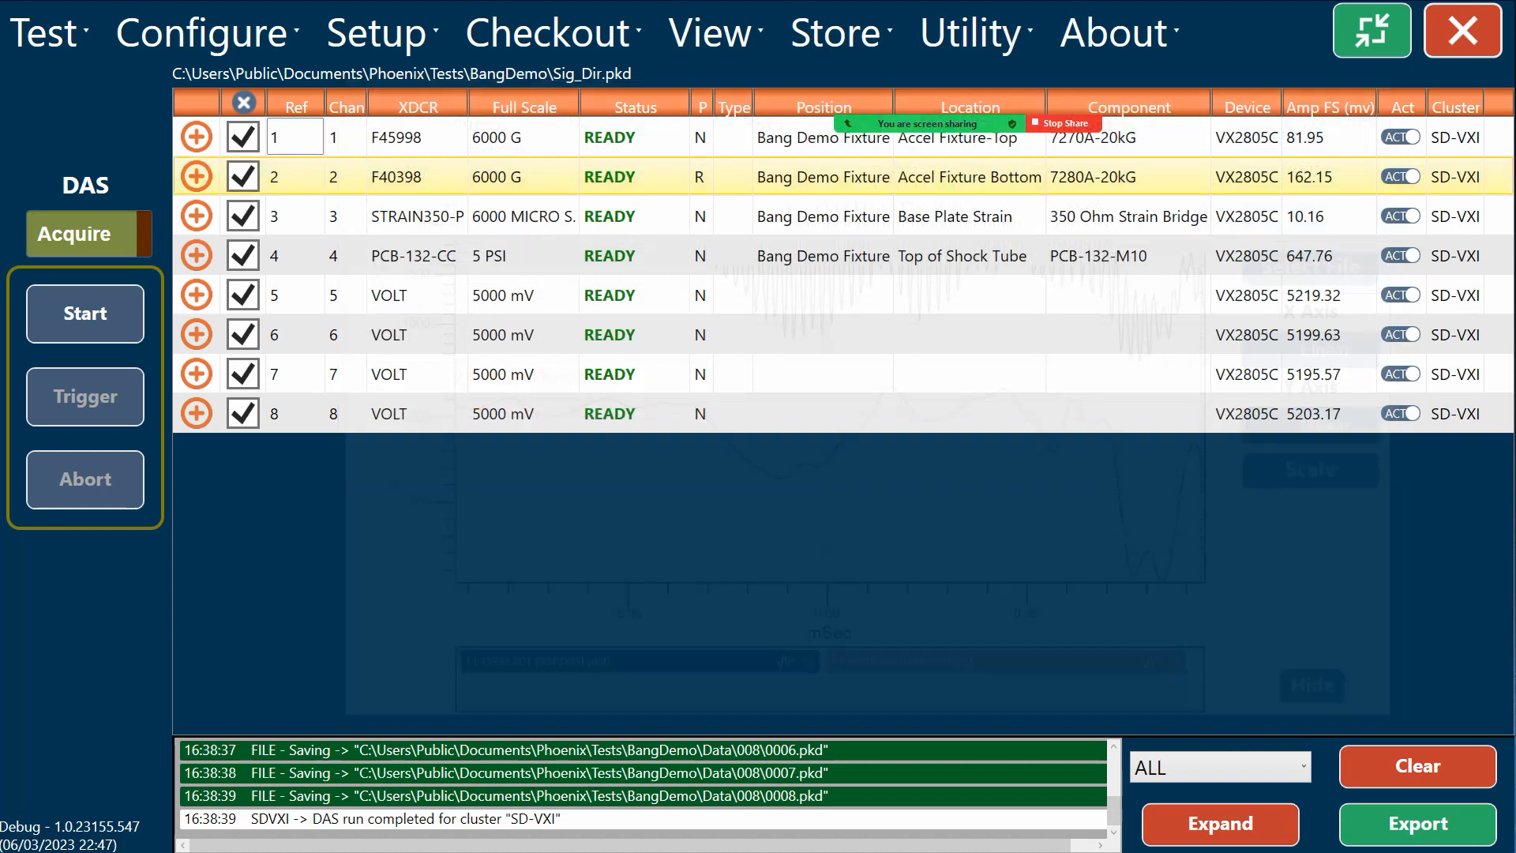
# Step: Plot the channel 1 F45998 event and run an FFT on its signal
pyautogui.click(197, 137)
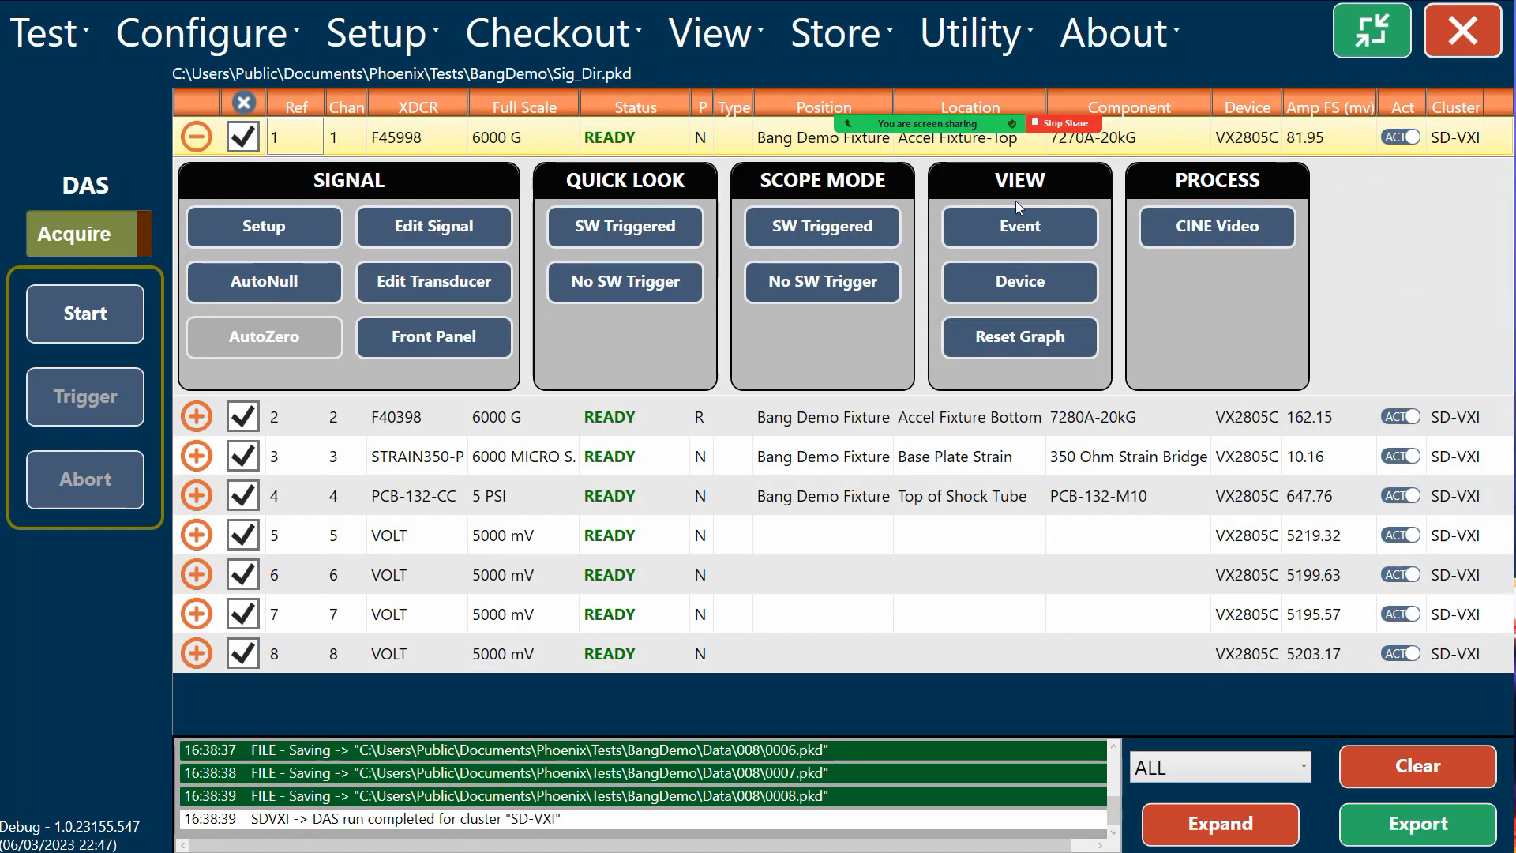
pyautogui.click(1022, 226)
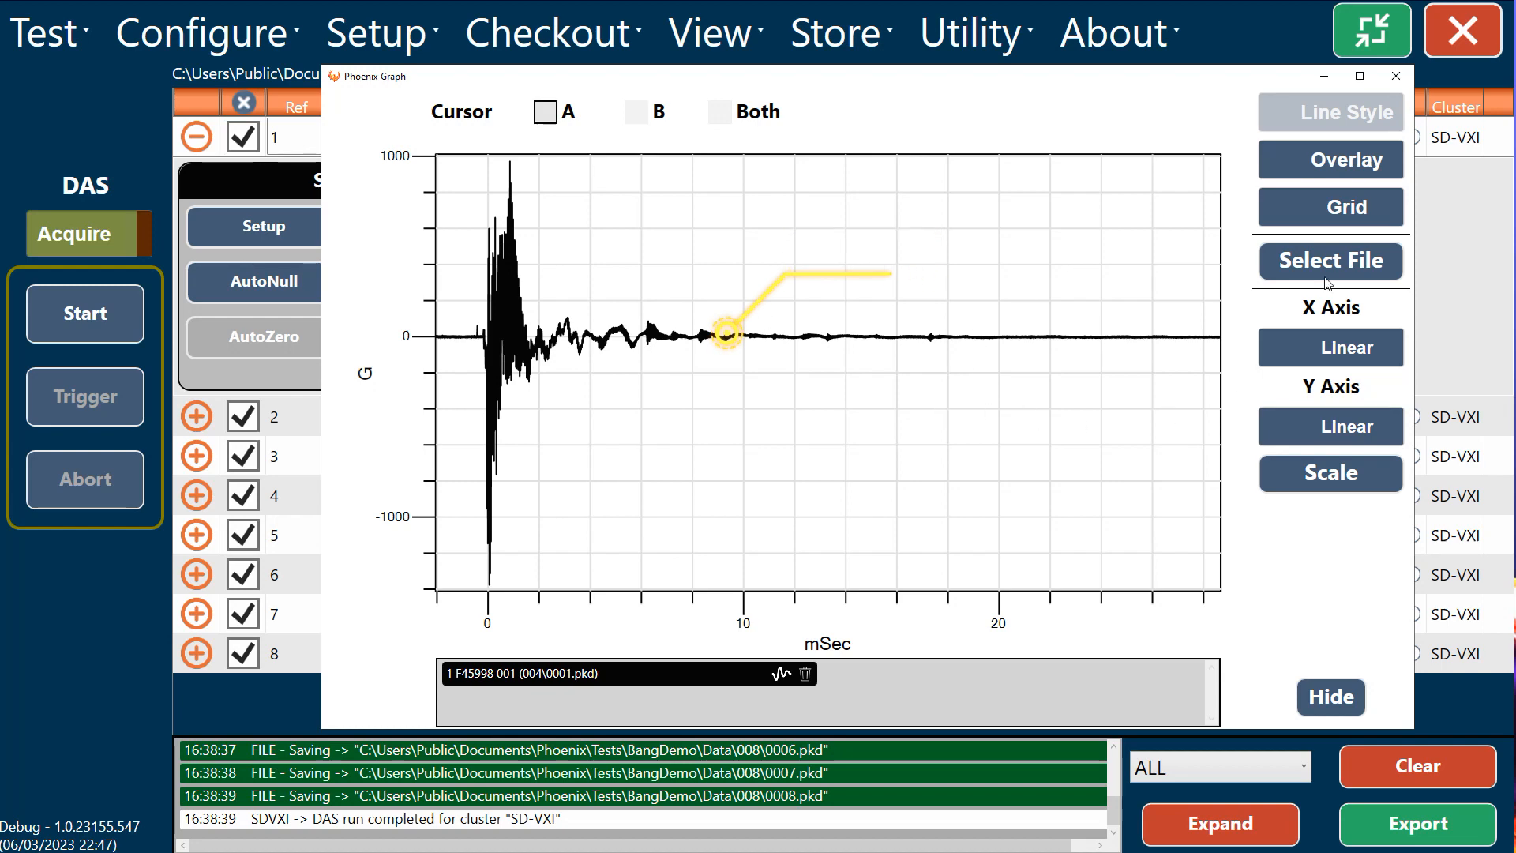
pyautogui.click(781, 675)
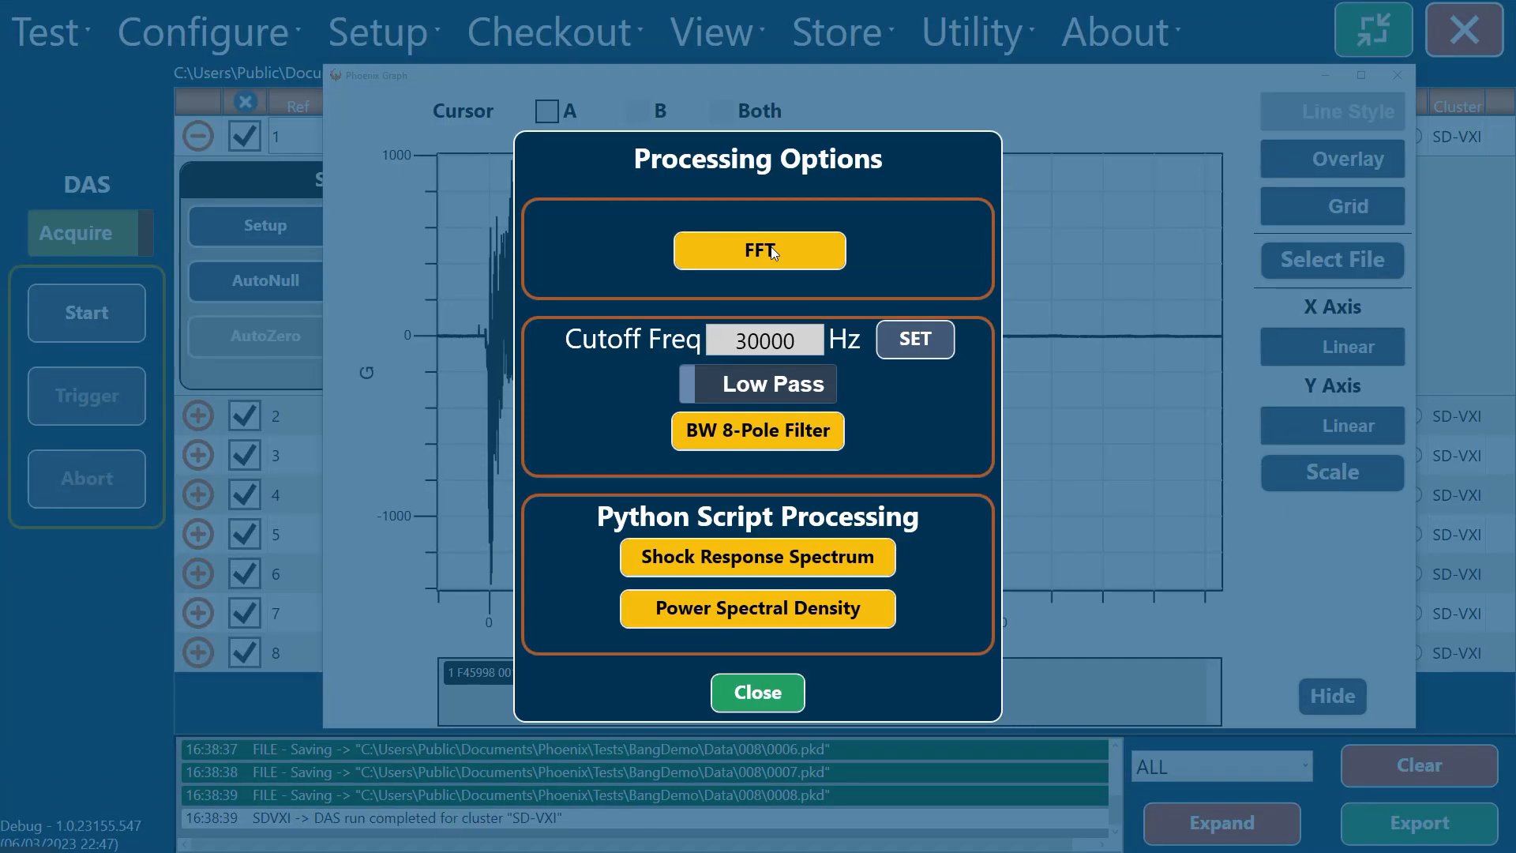
pyautogui.click(774, 249)
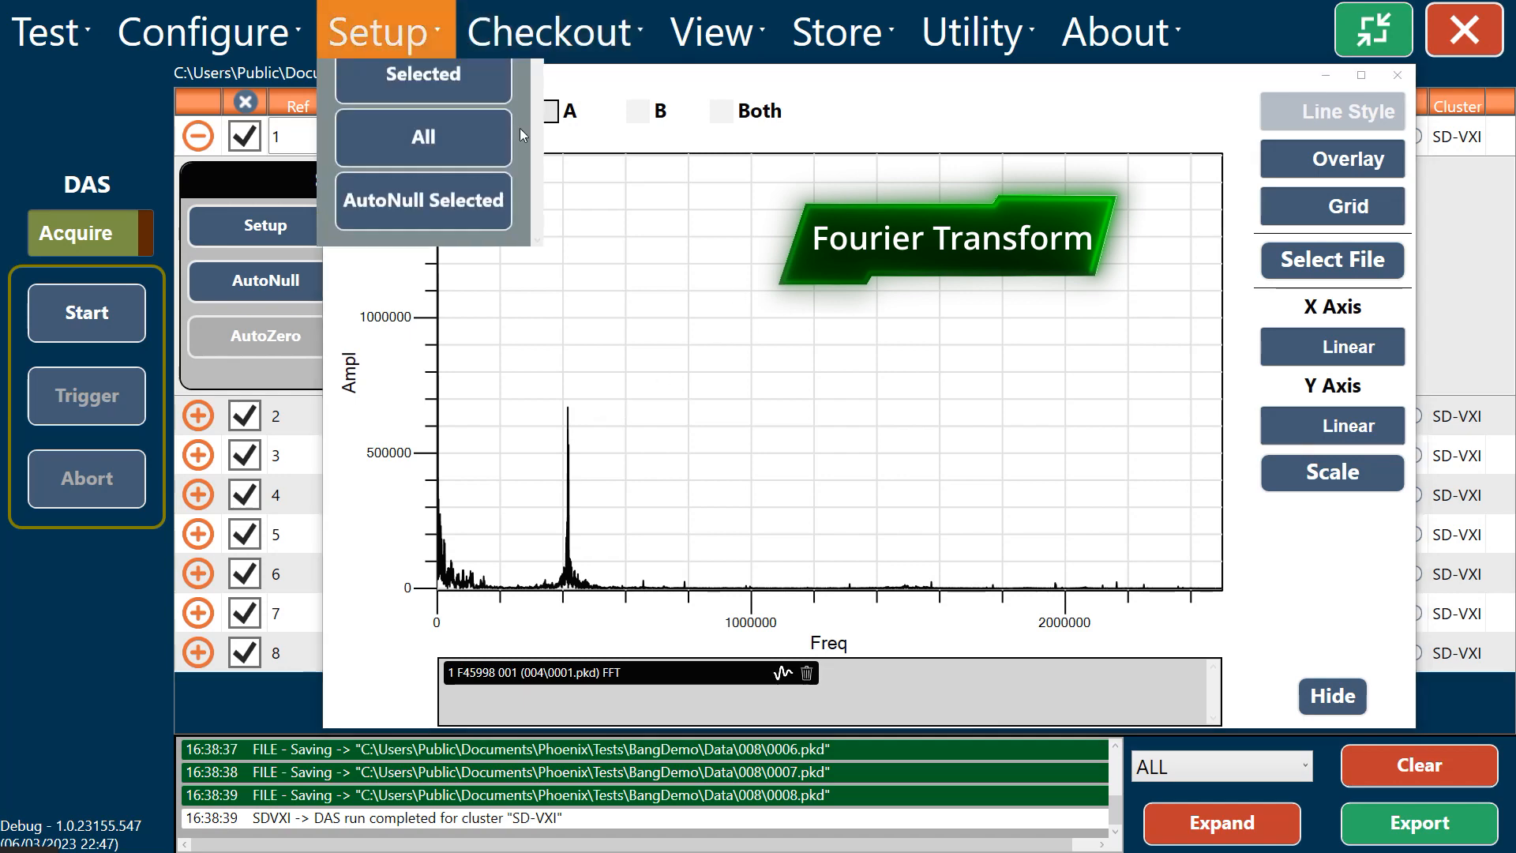
# Step: Bracket the isolated high-frequency FFT peak with cursors at about 349,600 and 485,977 Hz, zoom in on it, and hide the graph
pyautogui.click(548, 112)
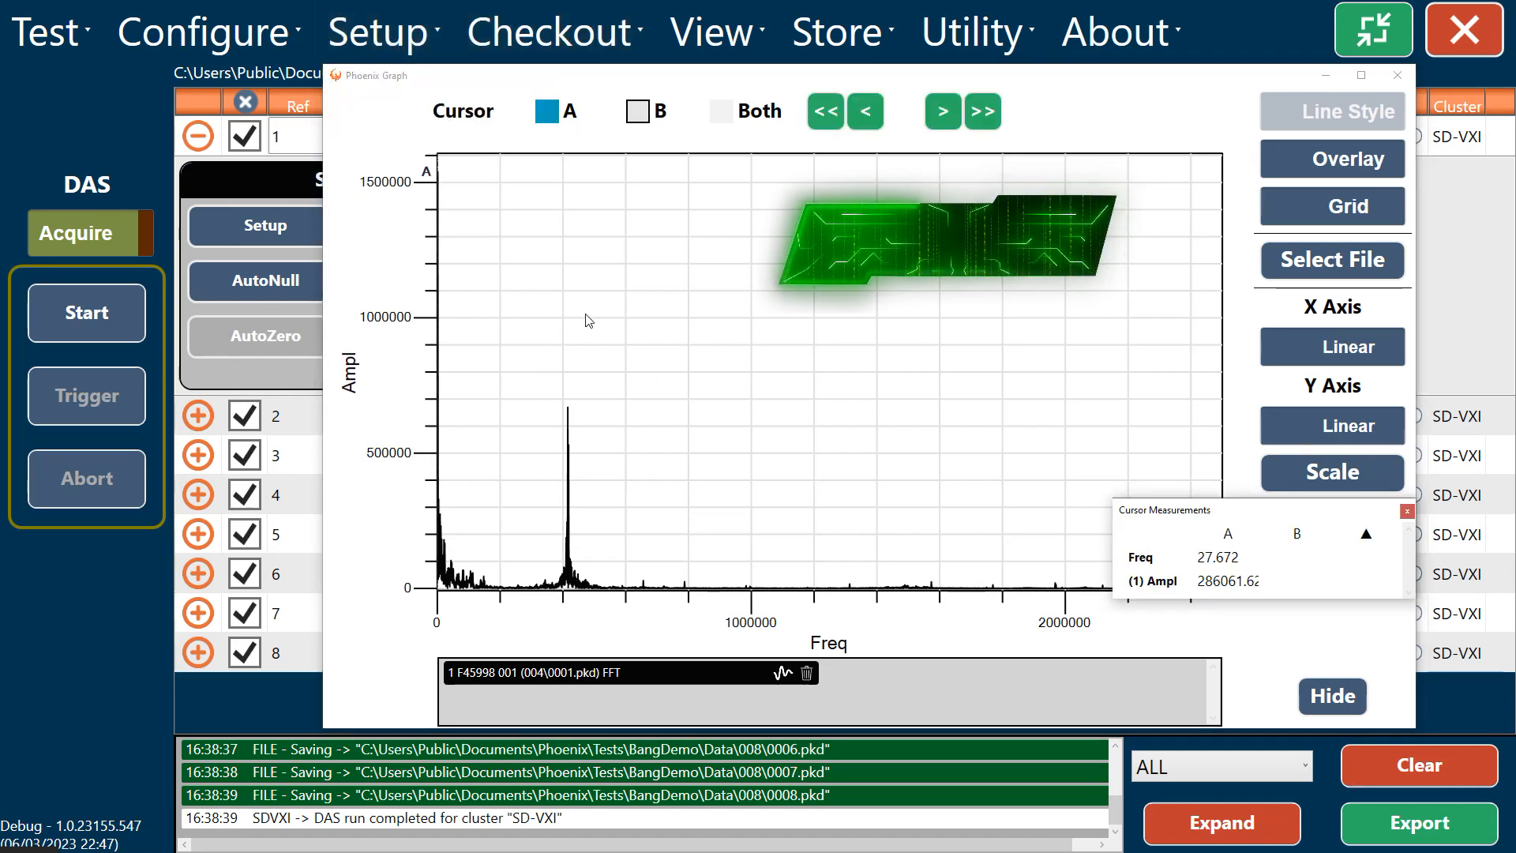
pyautogui.click(550, 380)
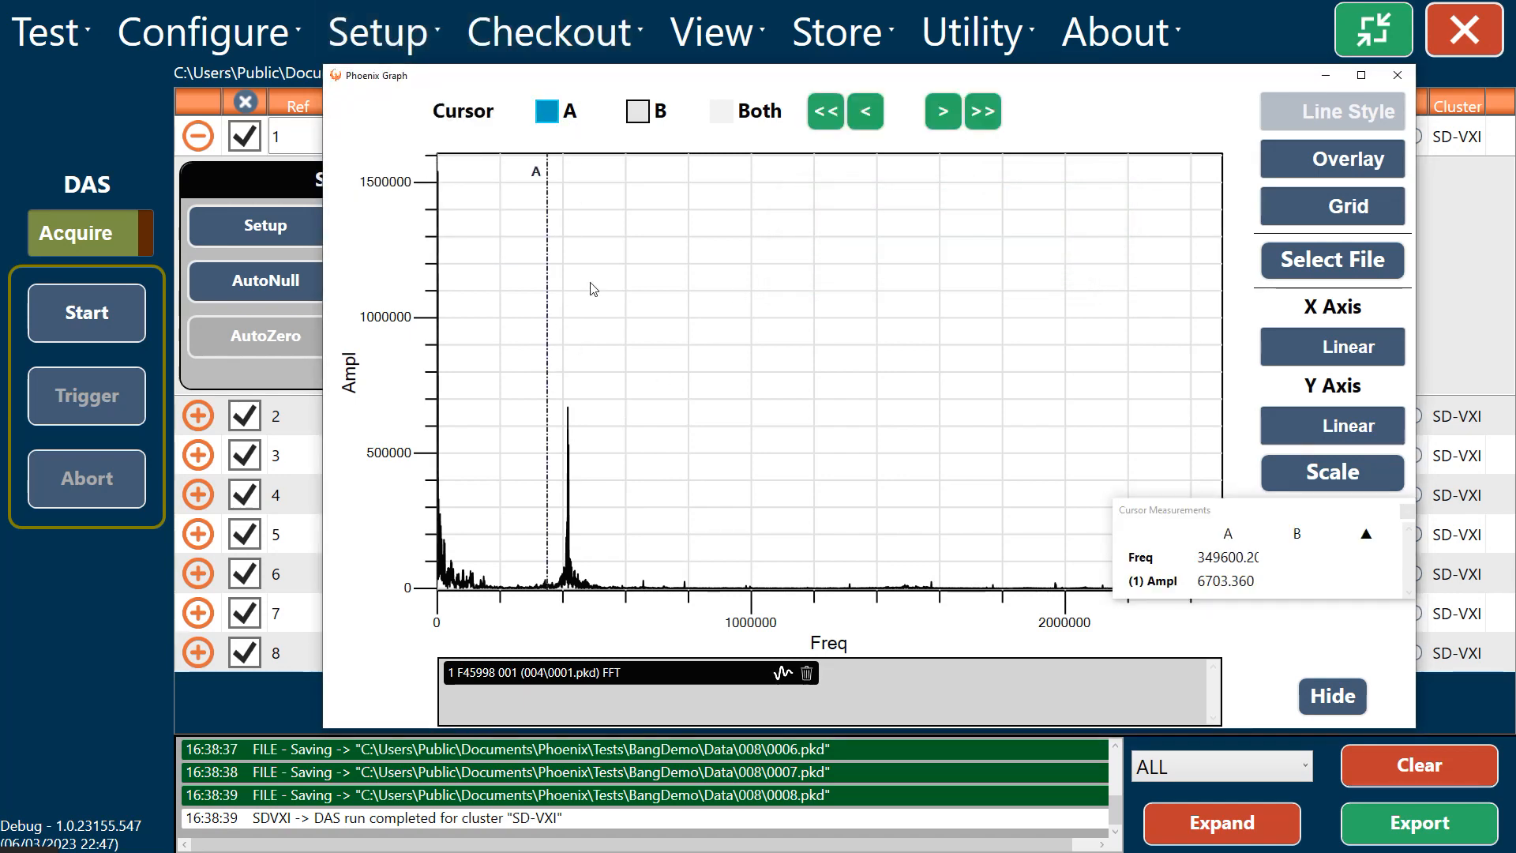
pyautogui.click(638, 113)
pyautogui.click(592, 351)
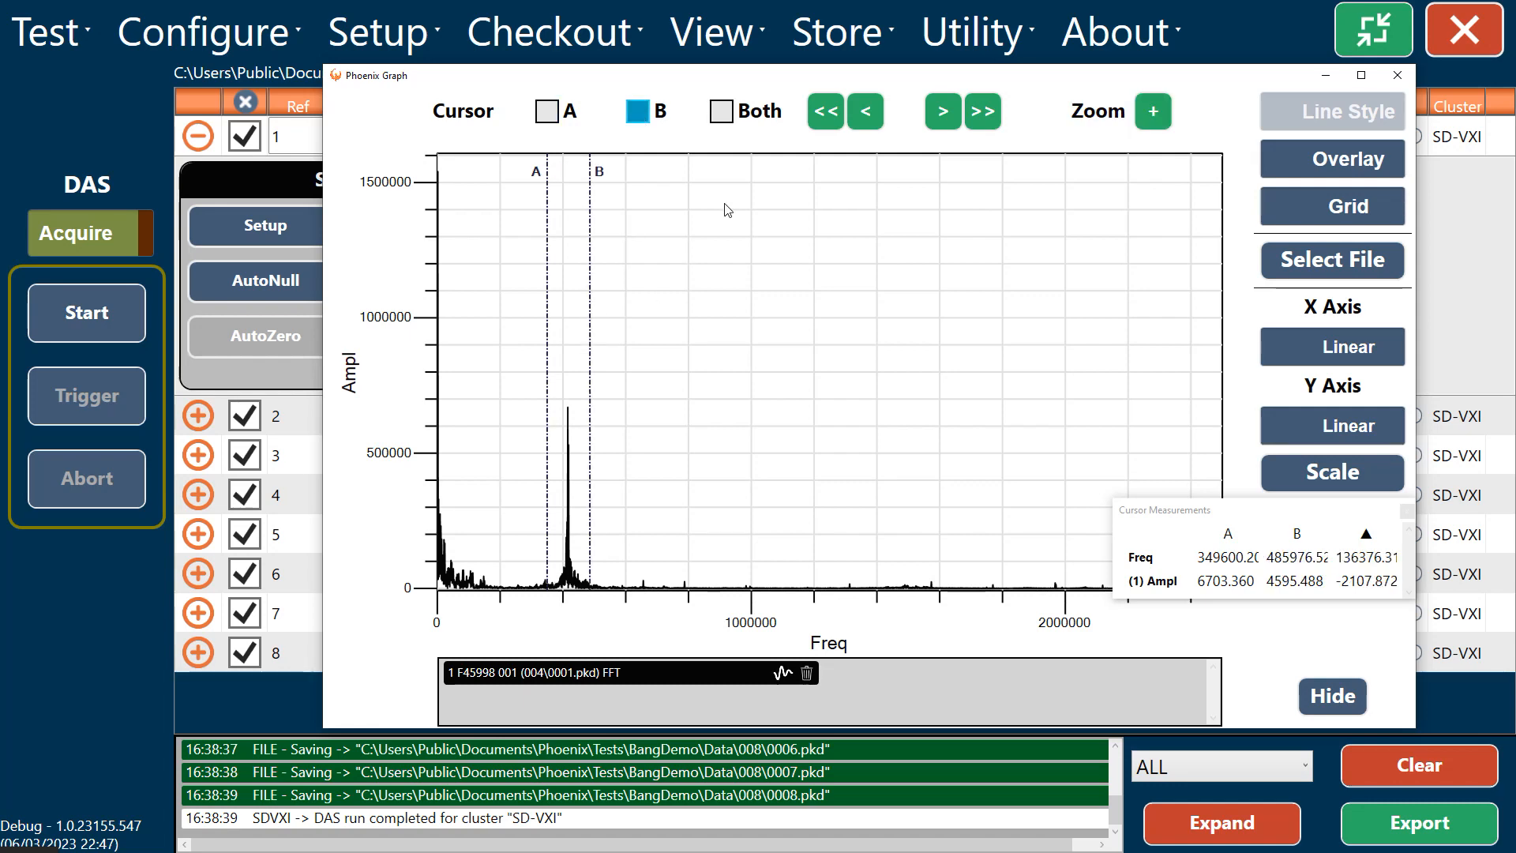
pyautogui.click(1155, 112)
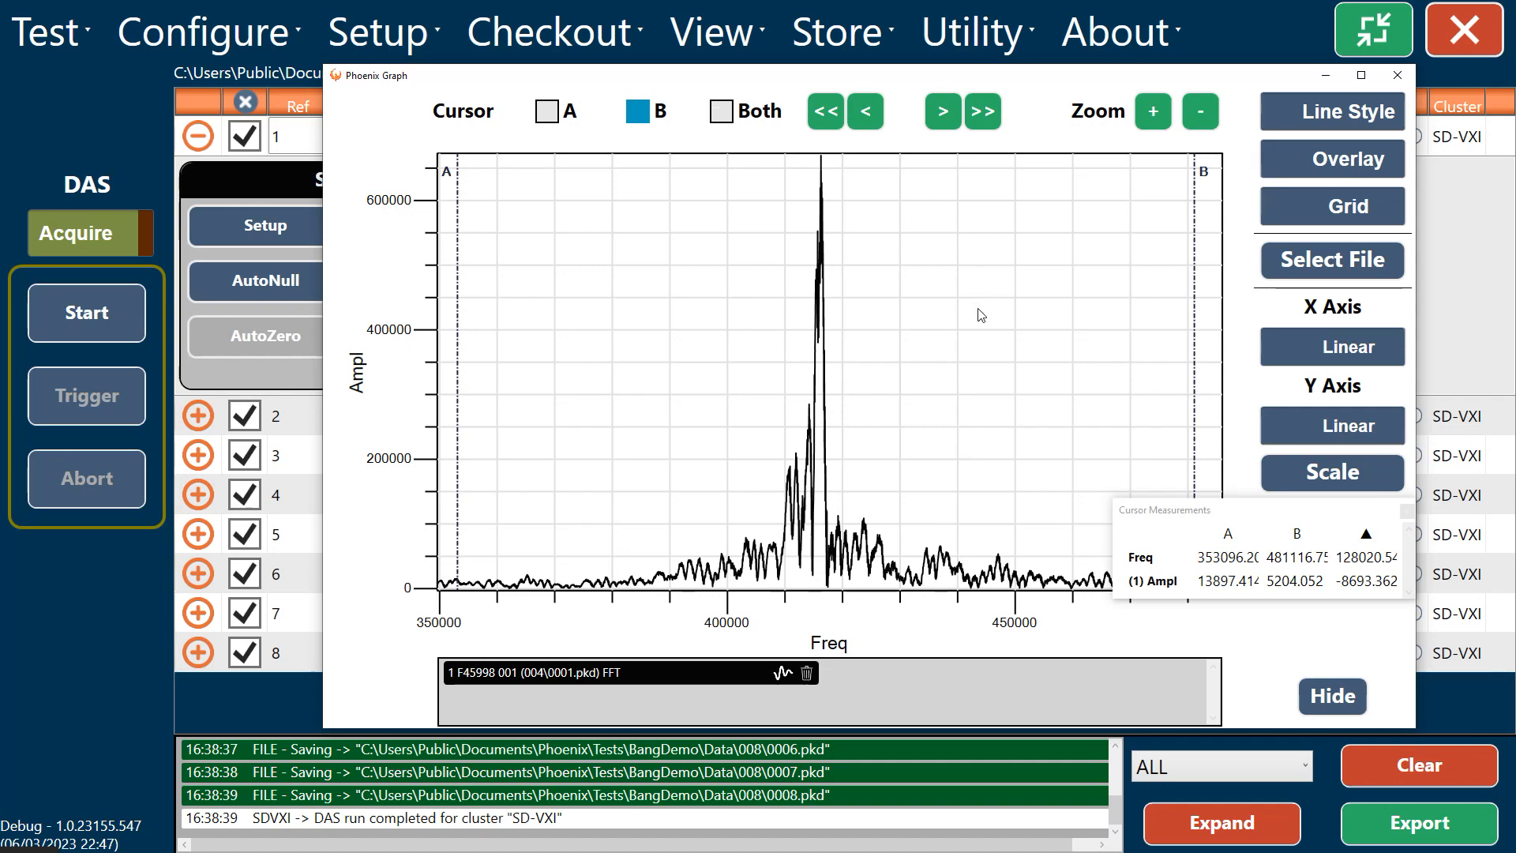
pyautogui.click(1345, 698)
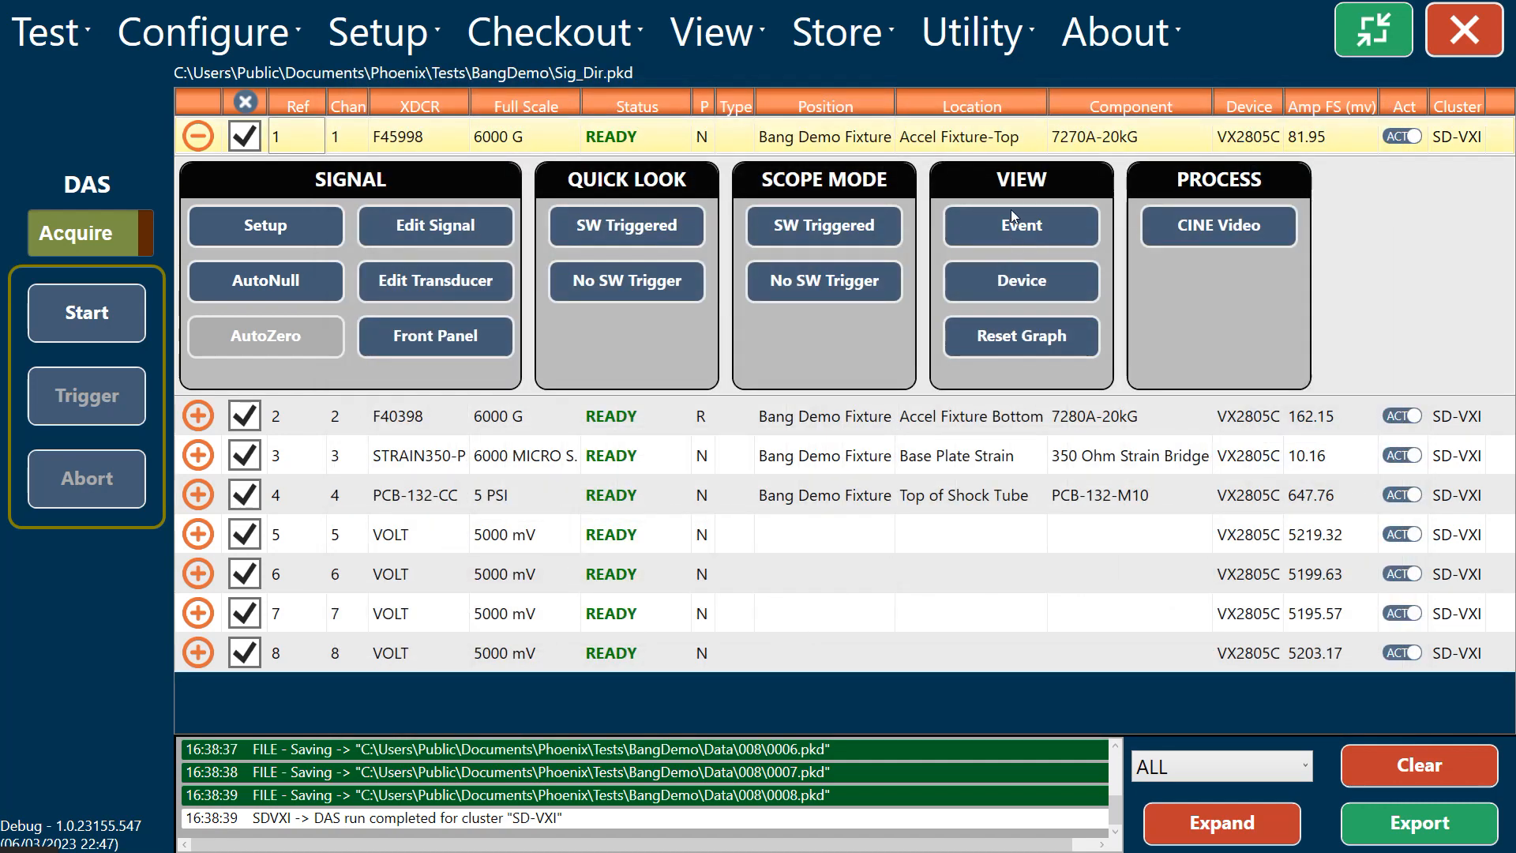
# Step: Plot the channel 1 F45998 and channel 2 F40398 events in one graph and display them as stacked traces
pyautogui.click(987, 226)
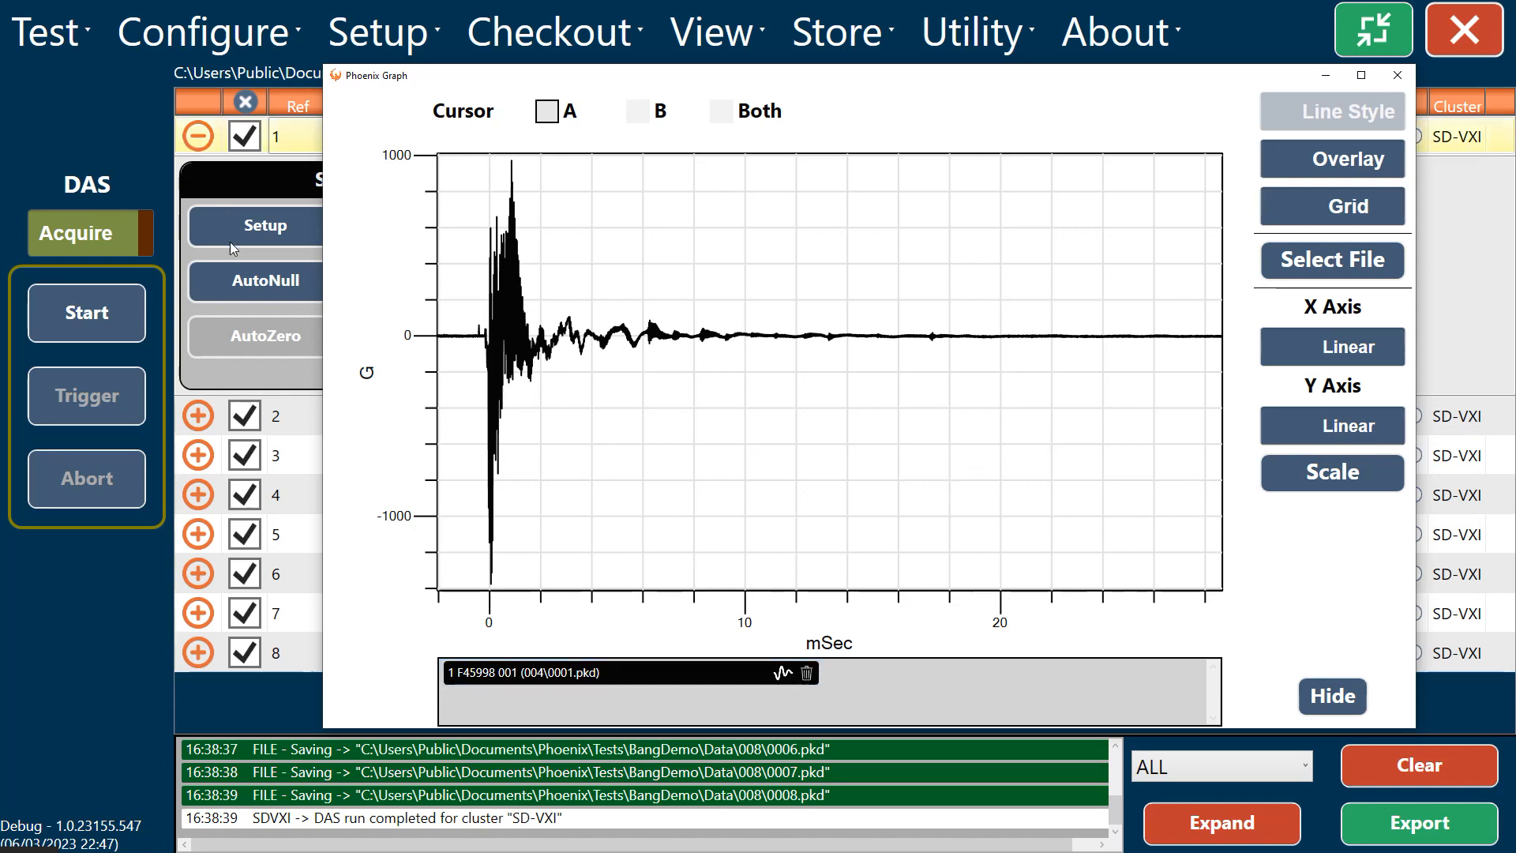
pyautogui.click(1357, 688)
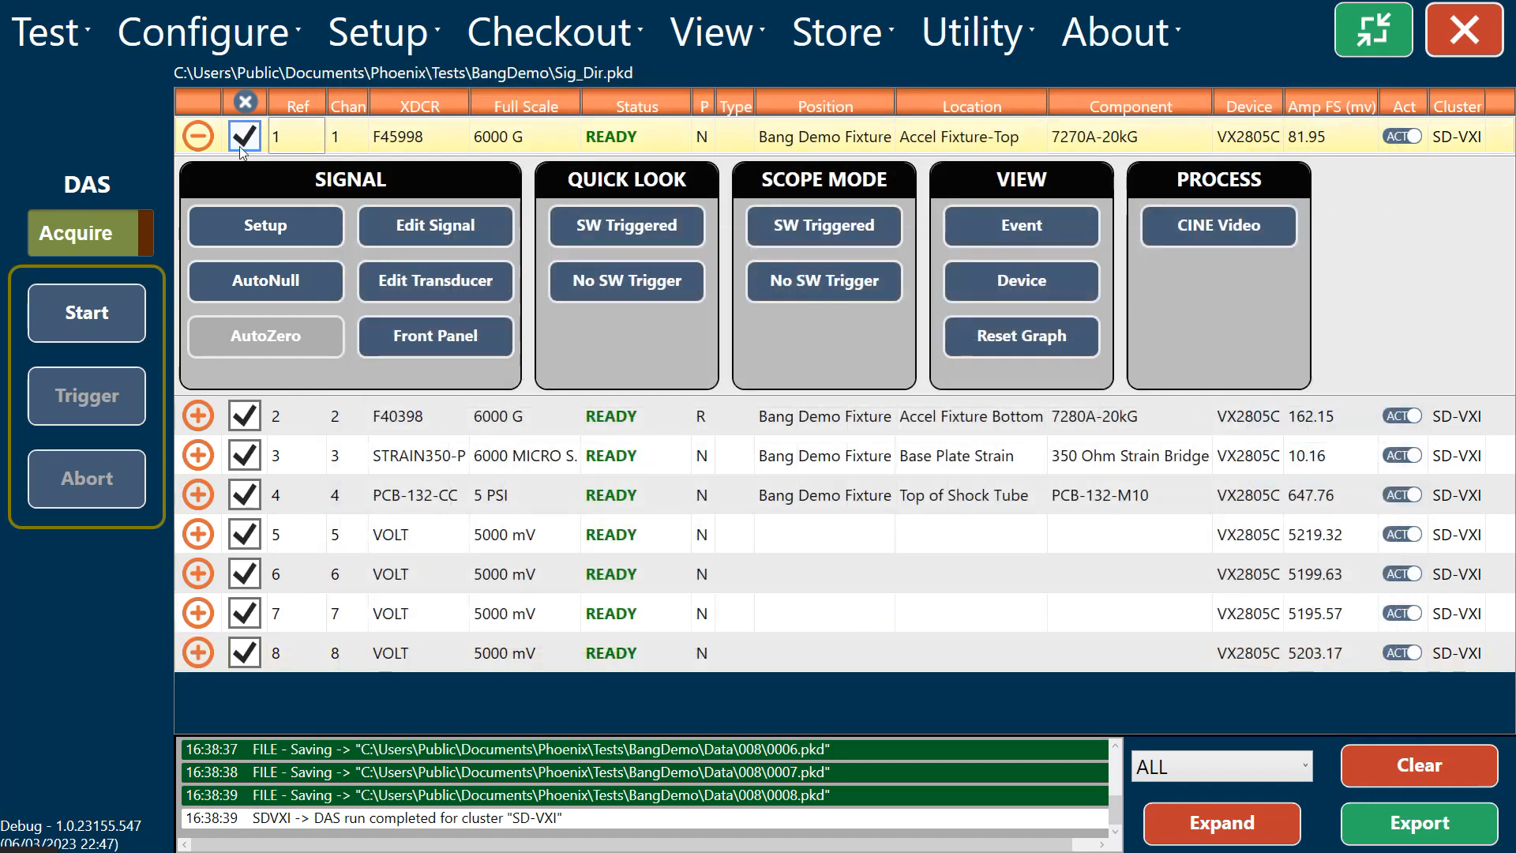
pyautogui.click(199, 137)
pyautogui.click(199, 176)
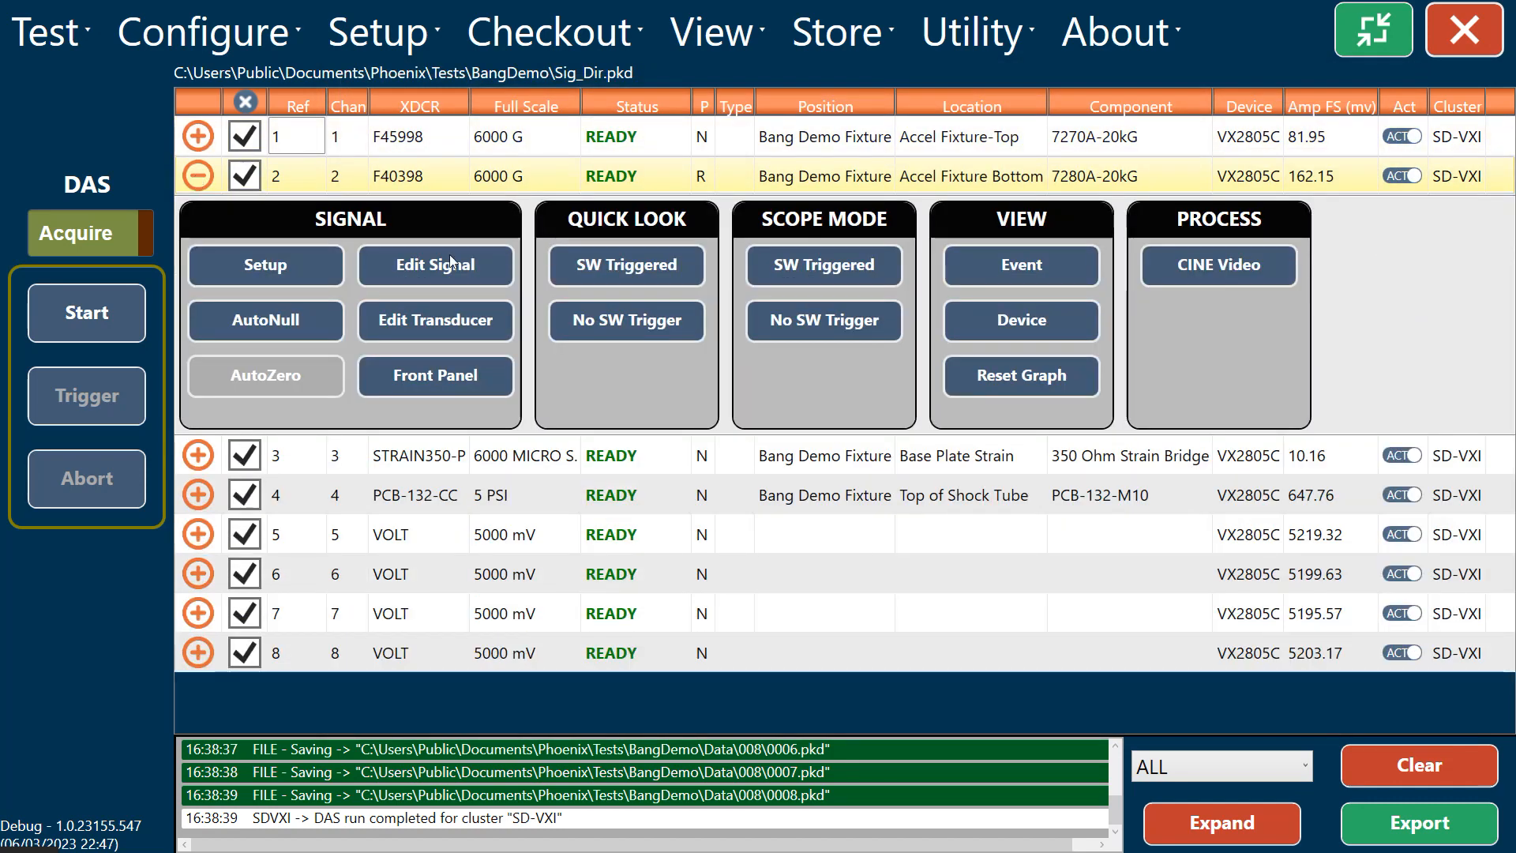
pyautogui.click(1020, 270)
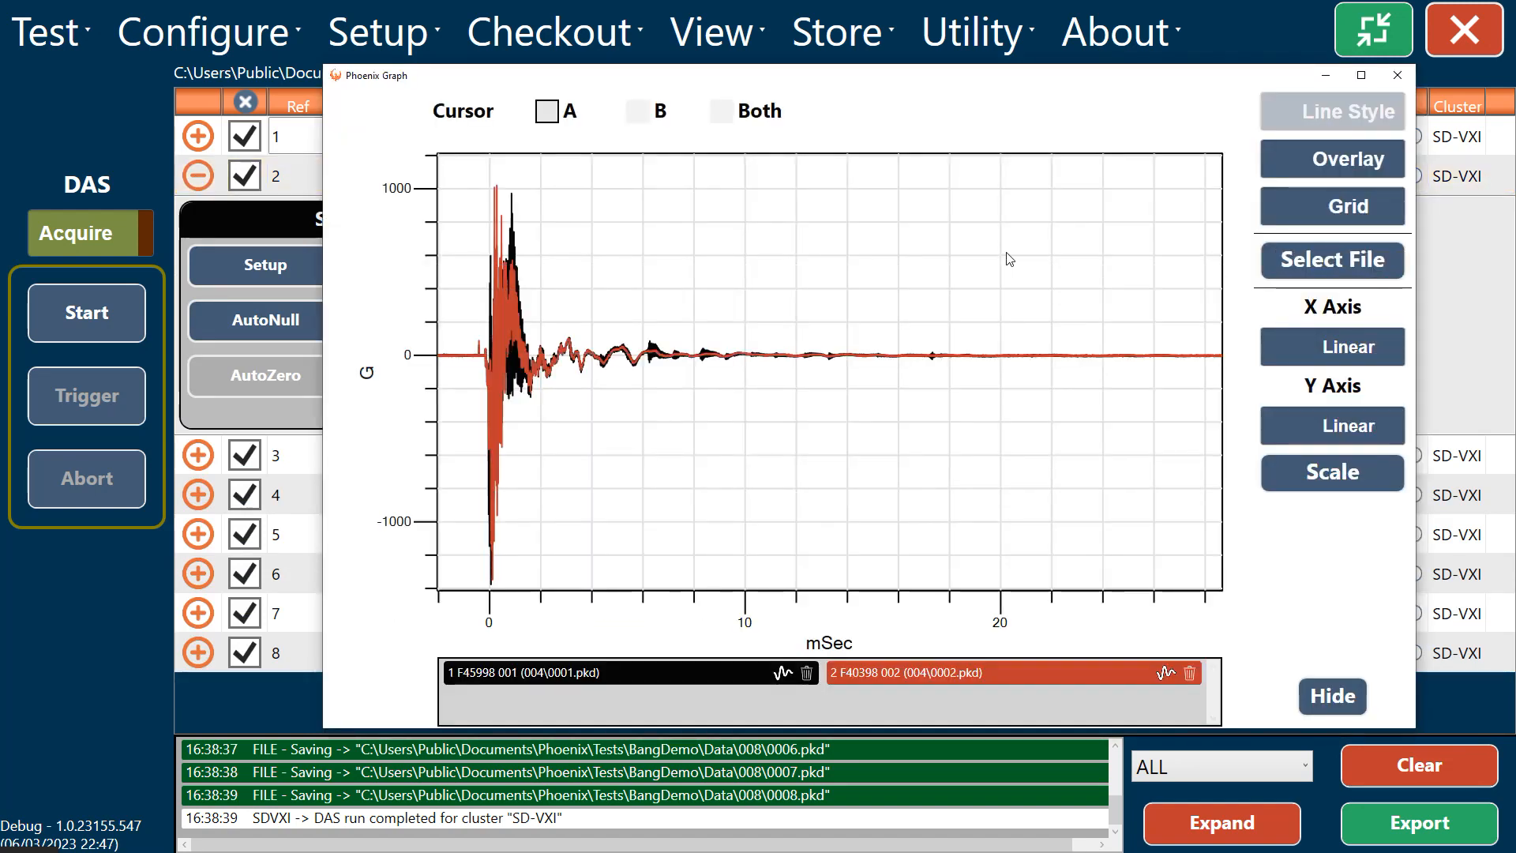
pyautogui.click(1341, 176)
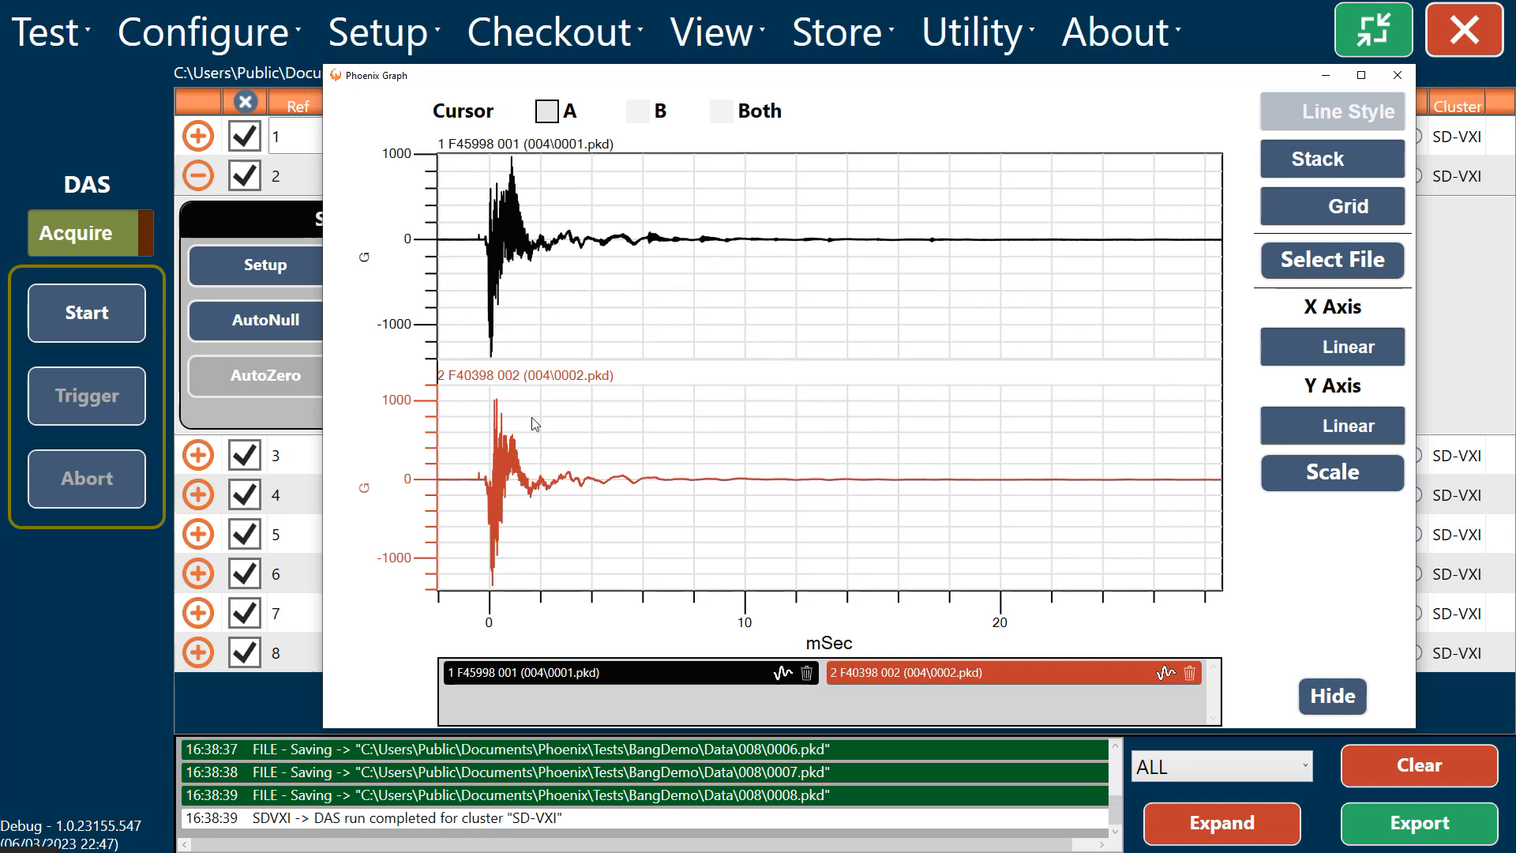
# Step: Apply the 30000 Hz low-pass BW 8-Pole Filter to both the F45998 and F40398 signals
pyautogui.click(781, 673)
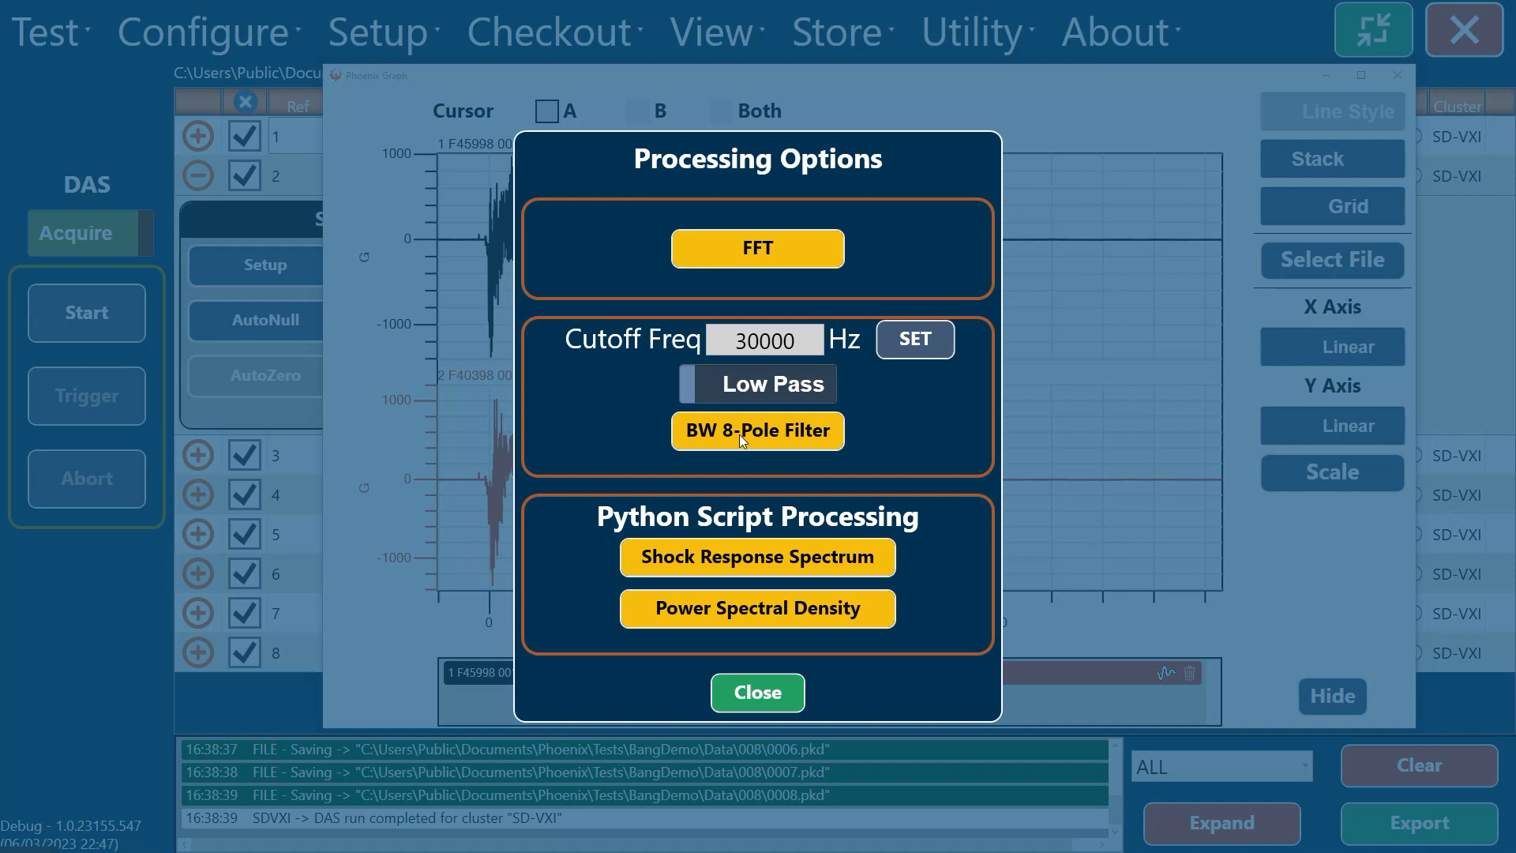
pyautogui.click(741, 434)
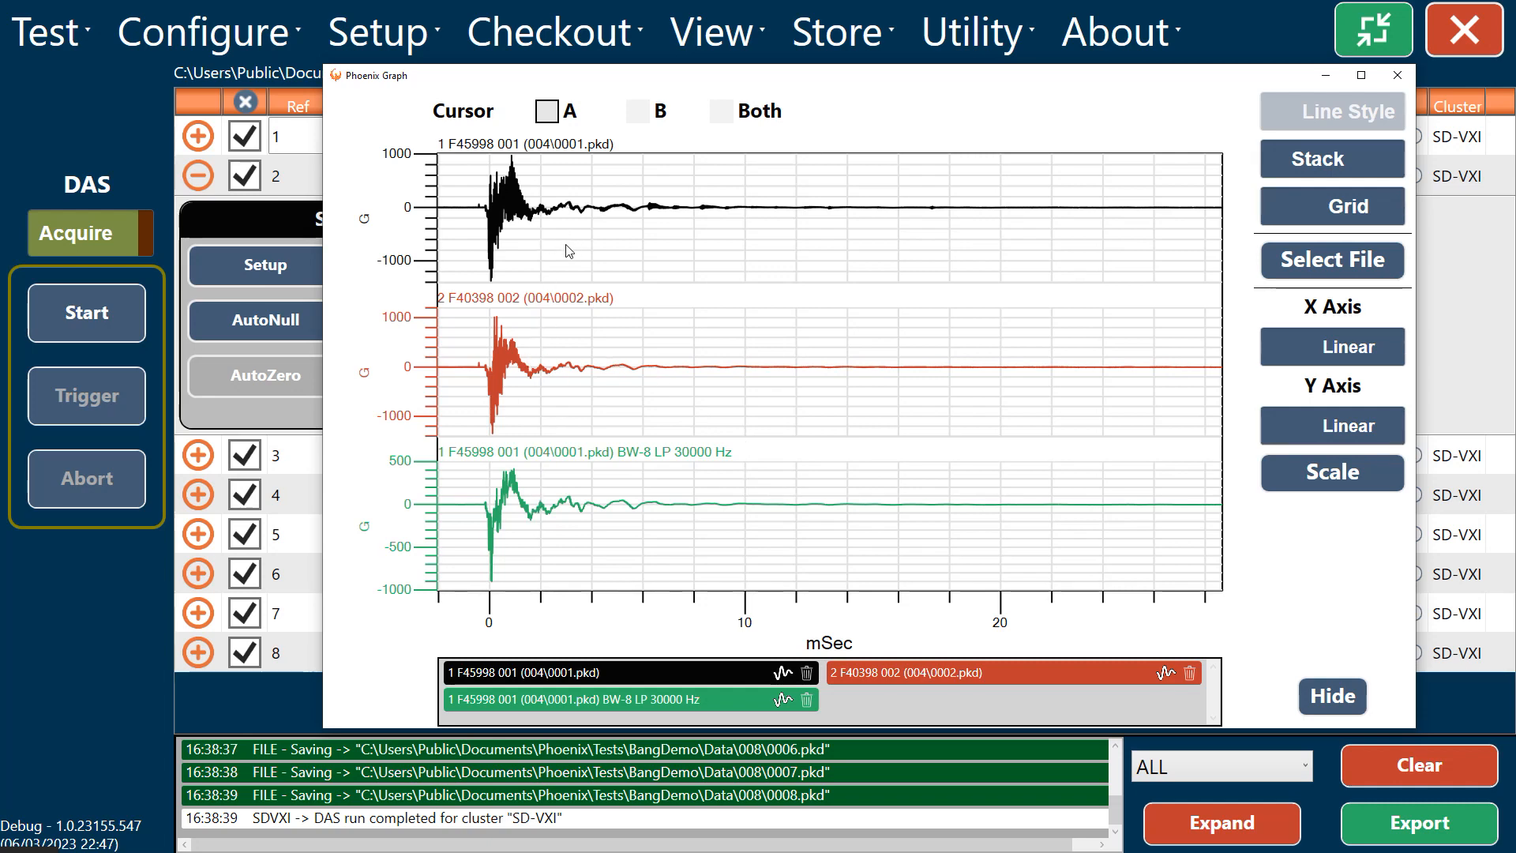
pyautogui.click(1158, 674)
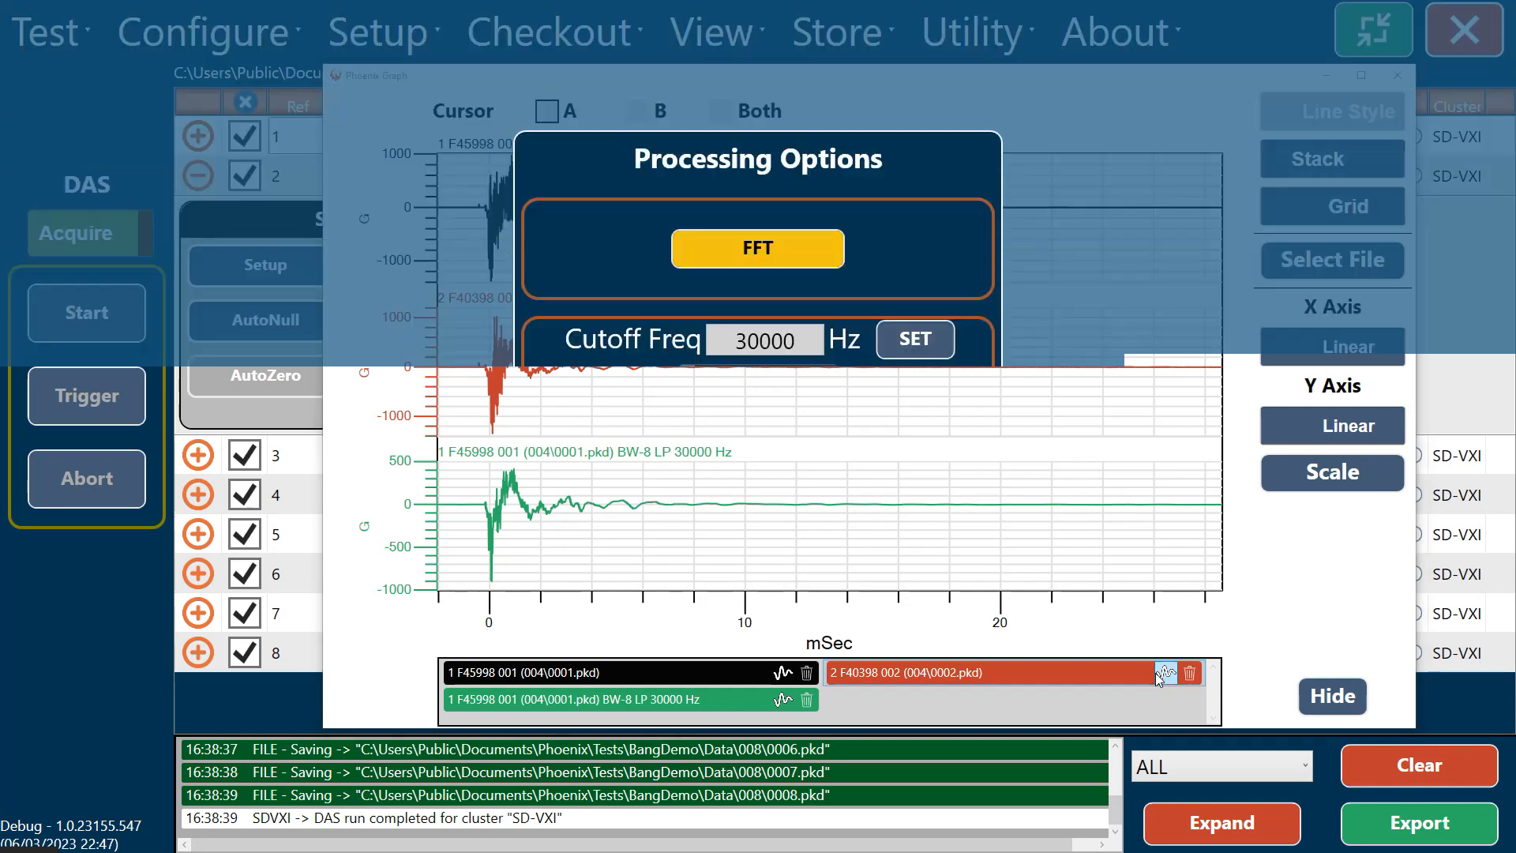
pyautogui.click(752, 433)
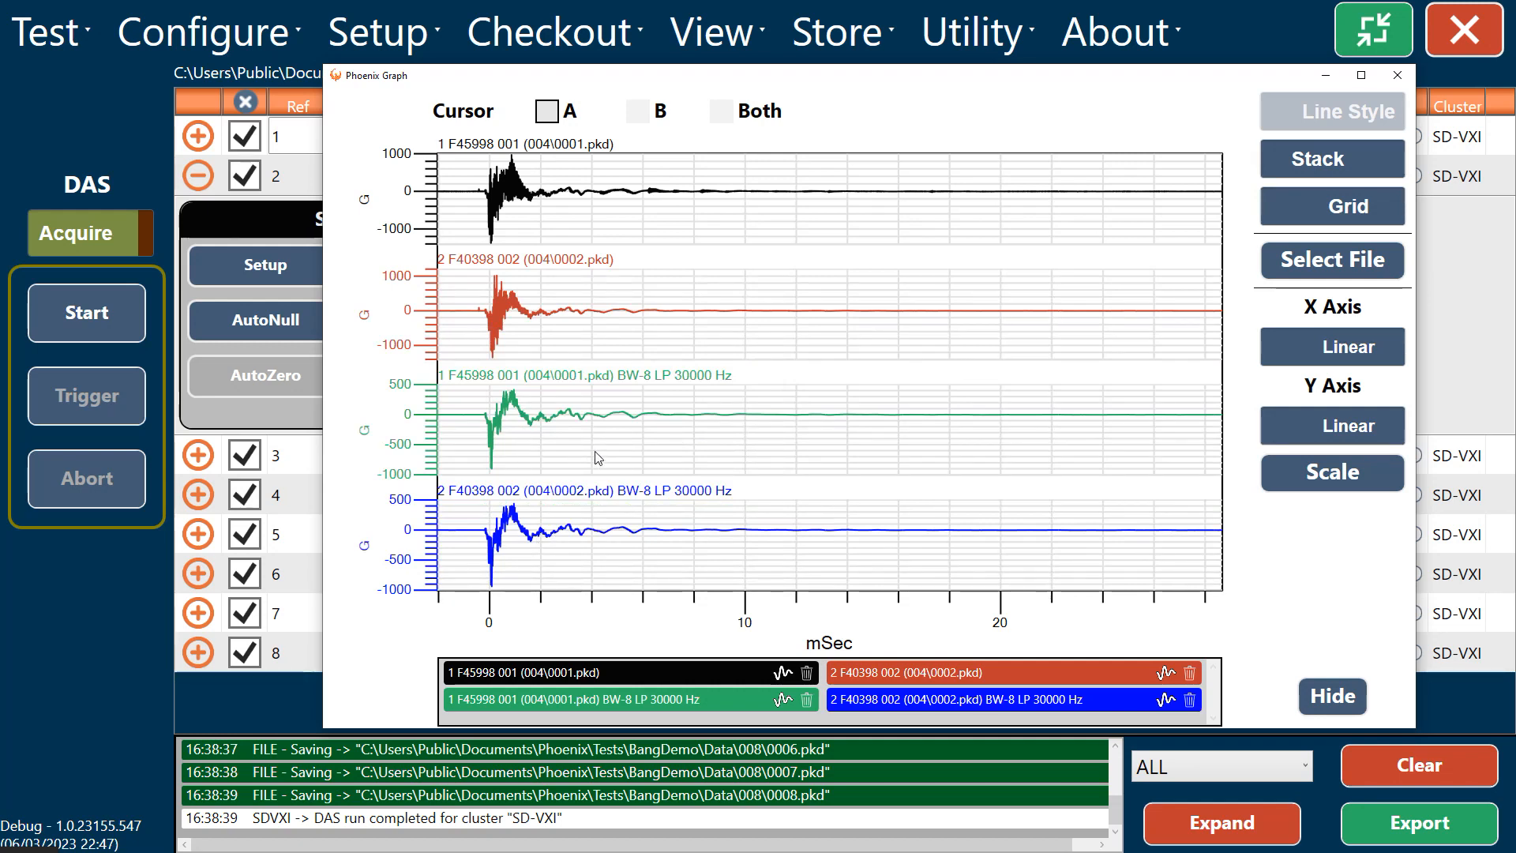
# Step: Remove the two unfiltered traces from the graph and overlay the filtered F45998 and F40398 signals
pyautogui.click(808, 673)
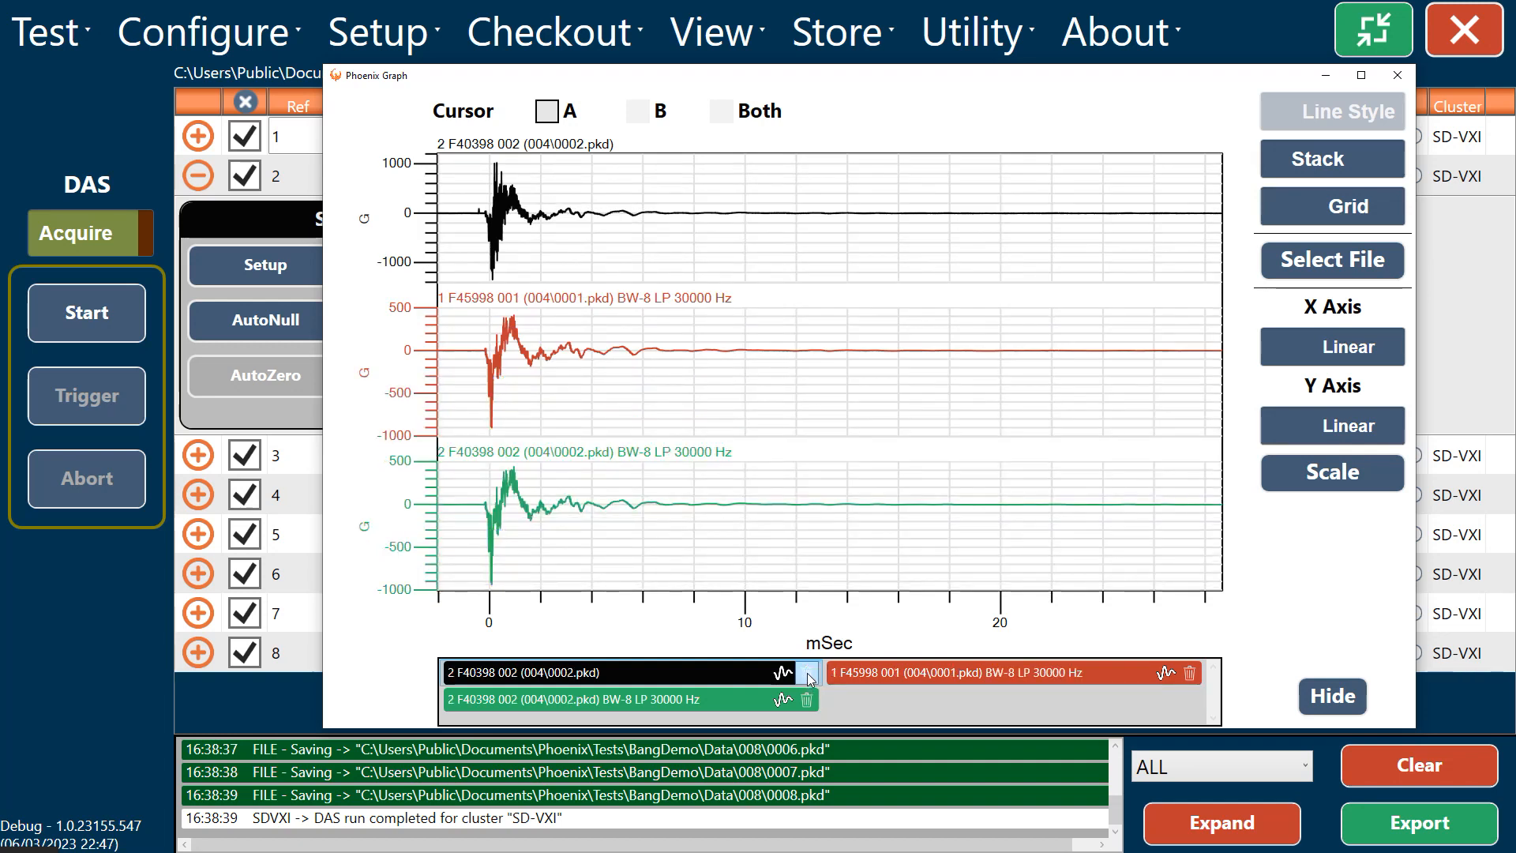
pyautogui.click(807, 675)
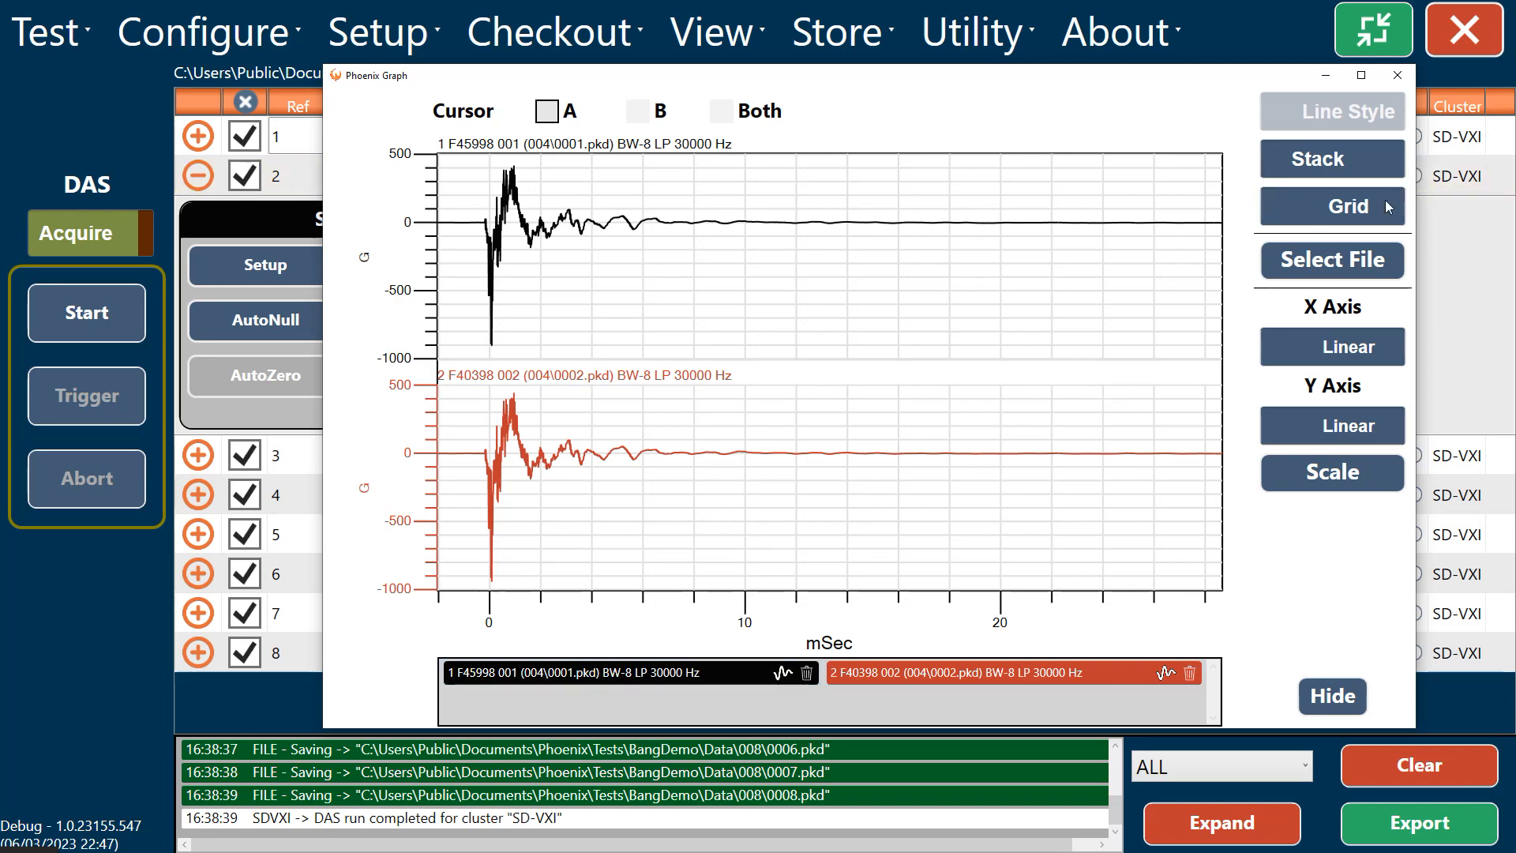
pyautogui.click(1315, 158)
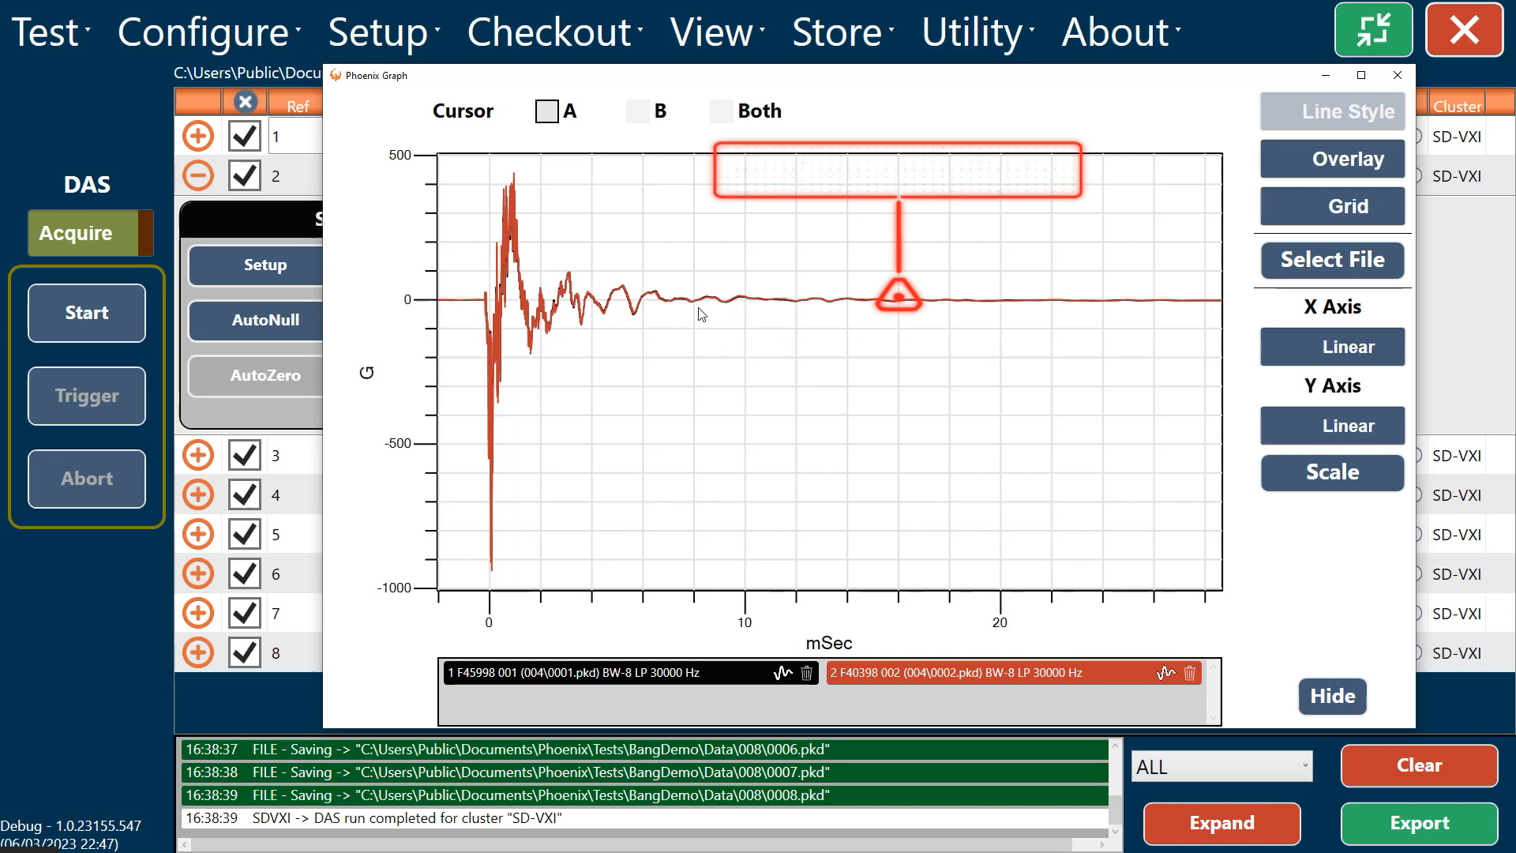
# Step: Place cursor A at about -0.19 ms and cursor B at about 1.33 ms on the filtered overlay and zoom to that range
pyautogui.click(545, 113)
pyautogui.click(487, 207)
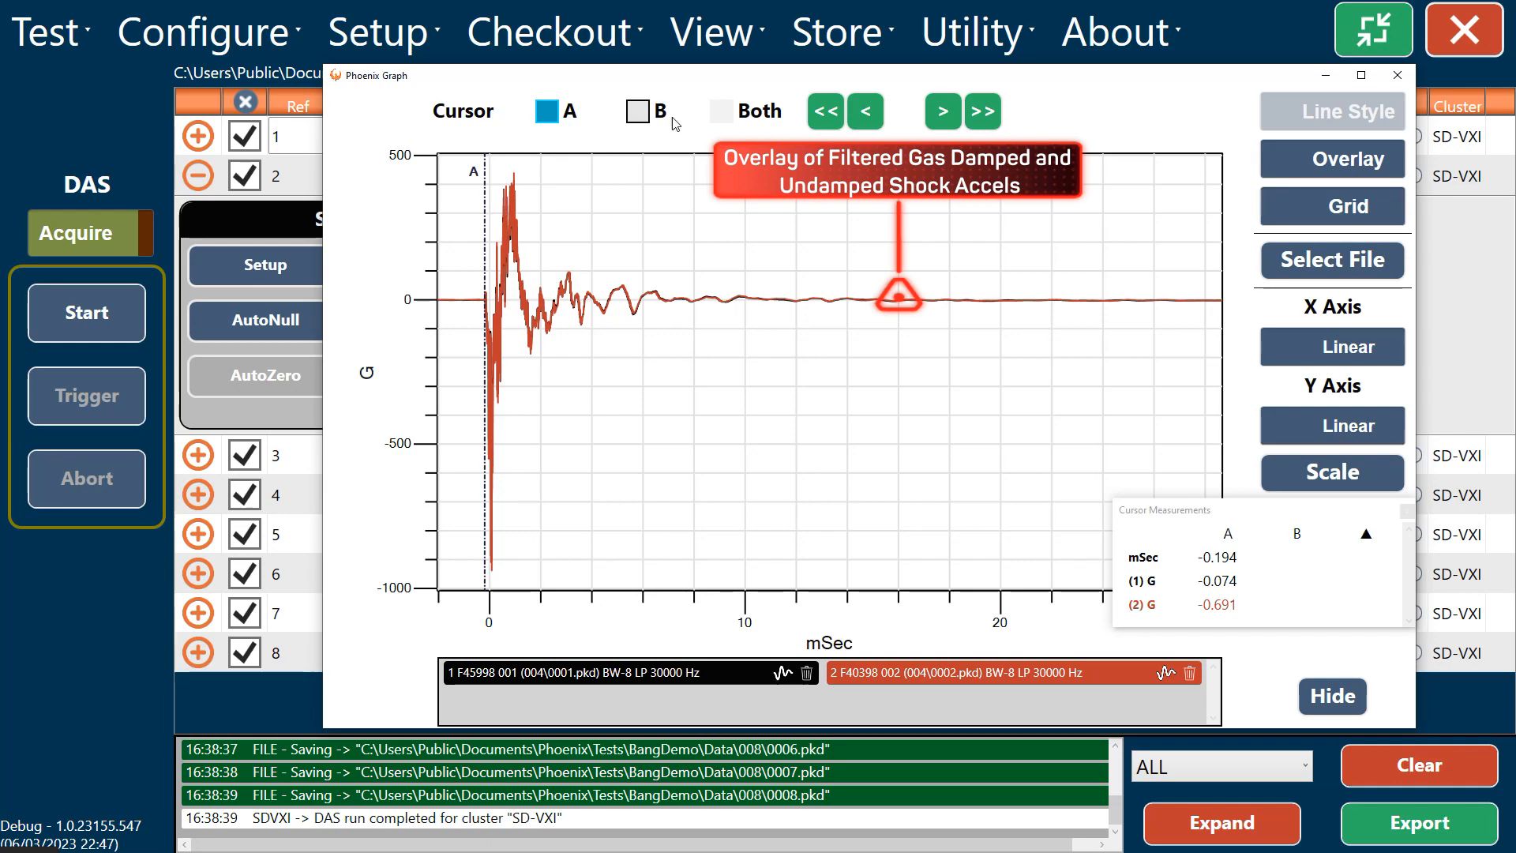
pyautogui.click(641, 113)
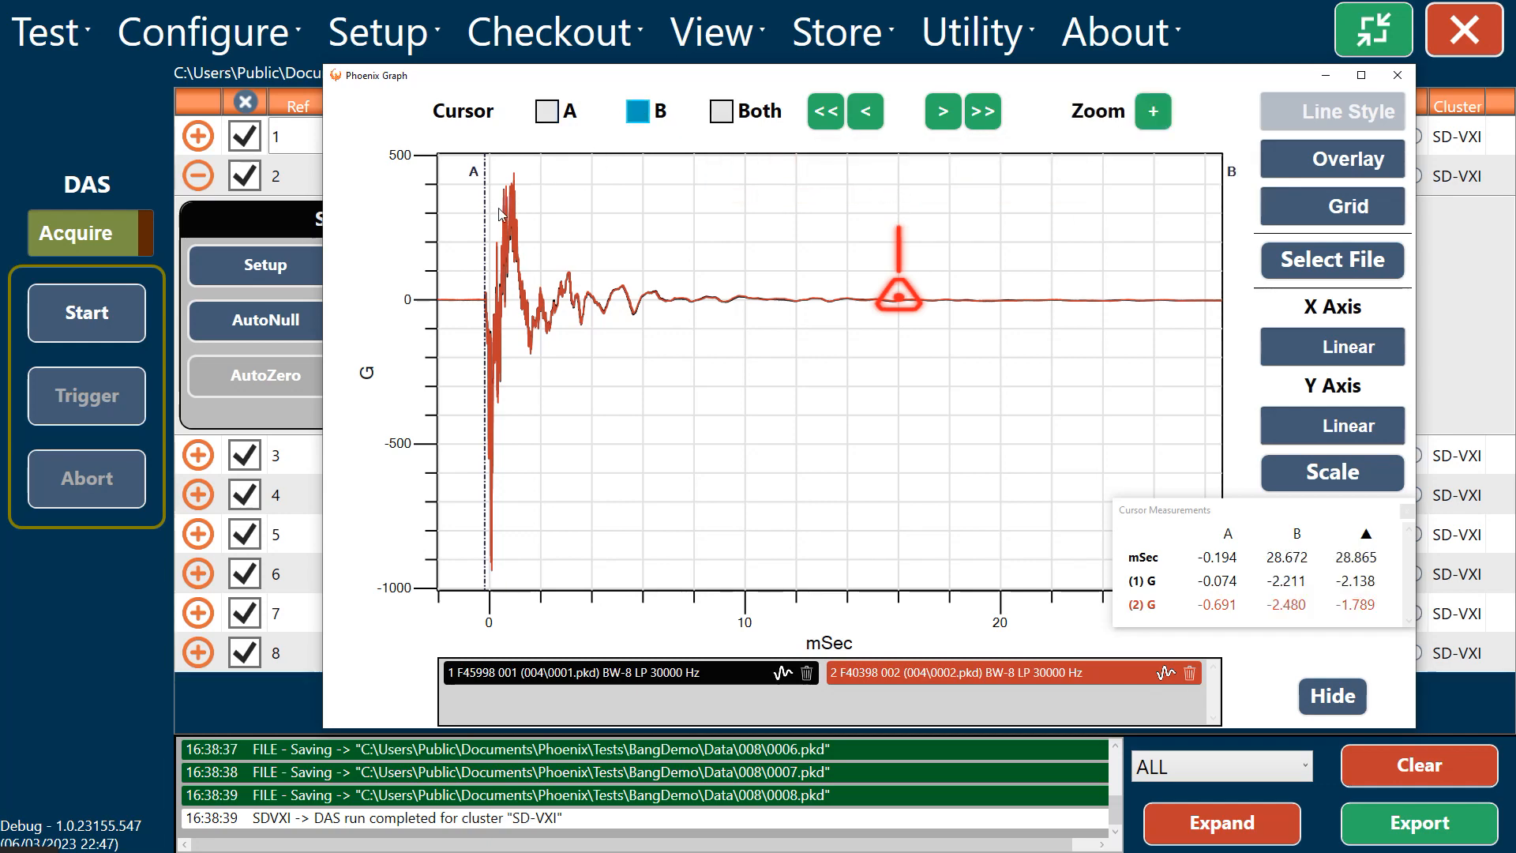
pyautogui.click(523, 203)
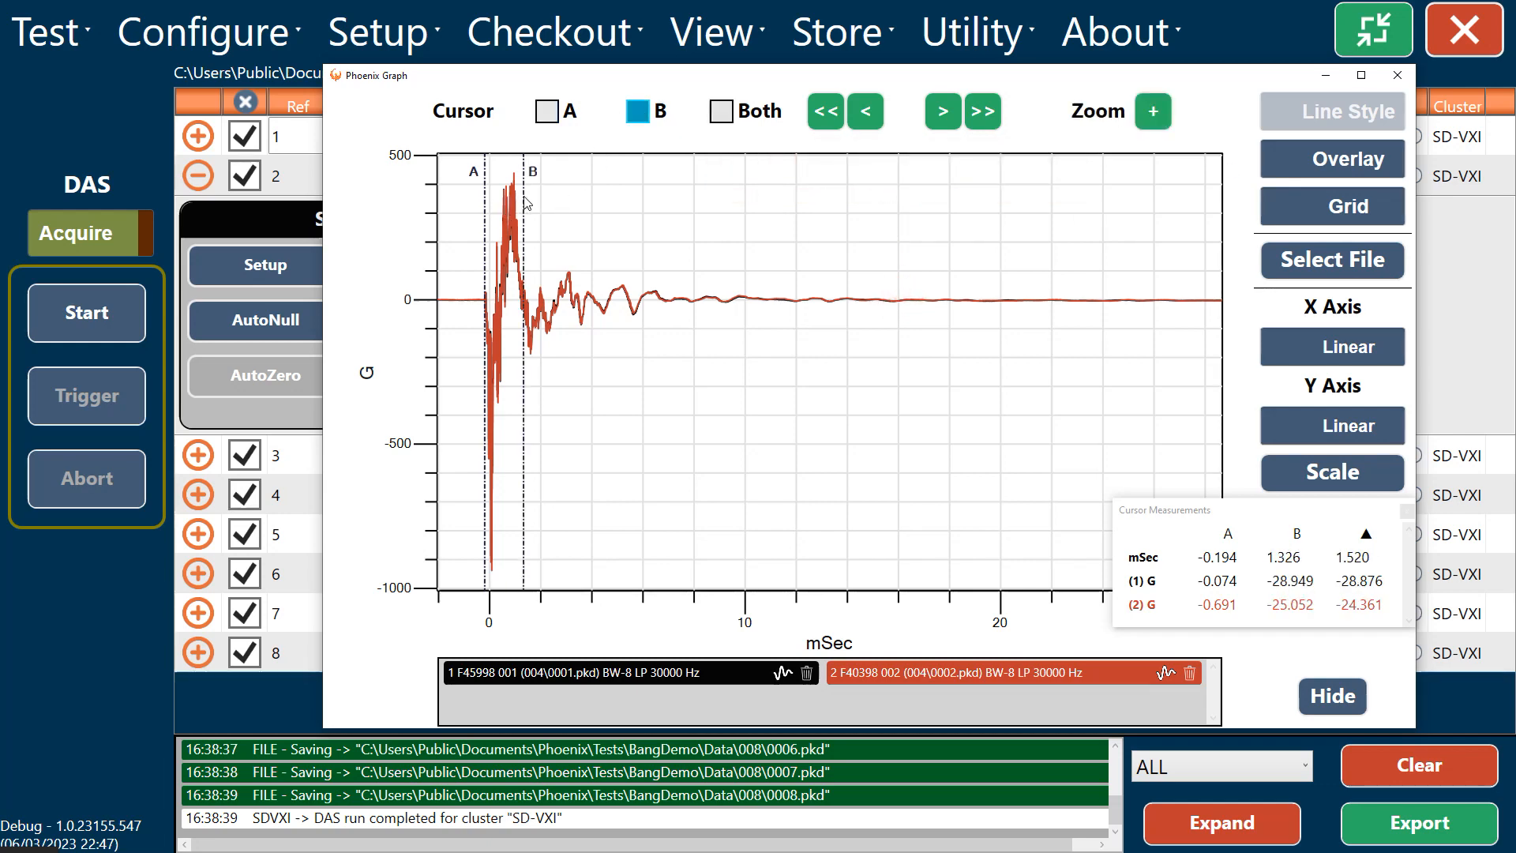
pyautogui.click(1153, 114)
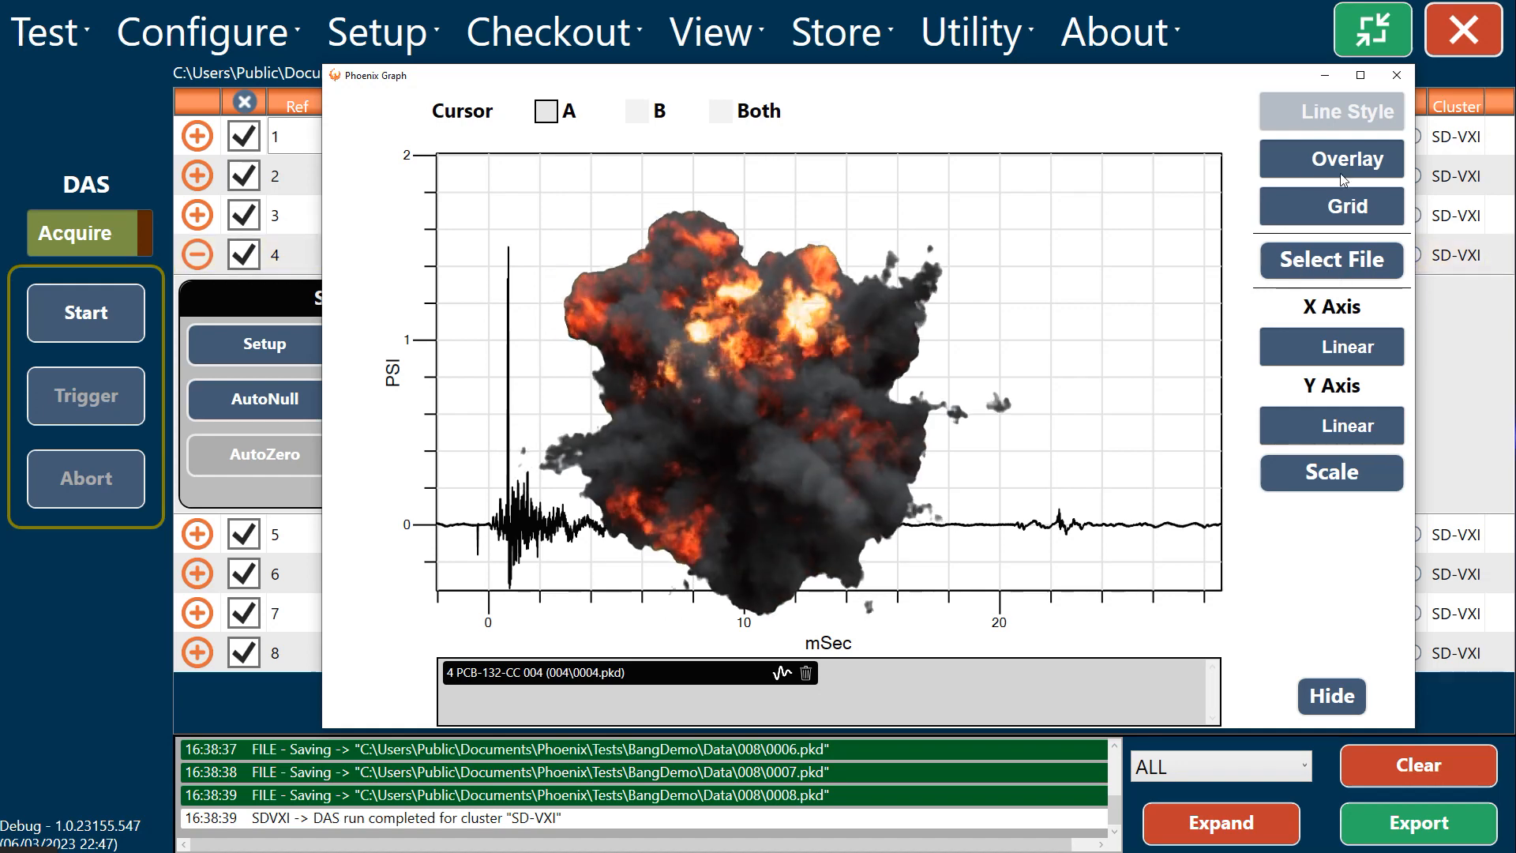
pyautogui.click(553, 31)
pyautogui.click(586, 141)
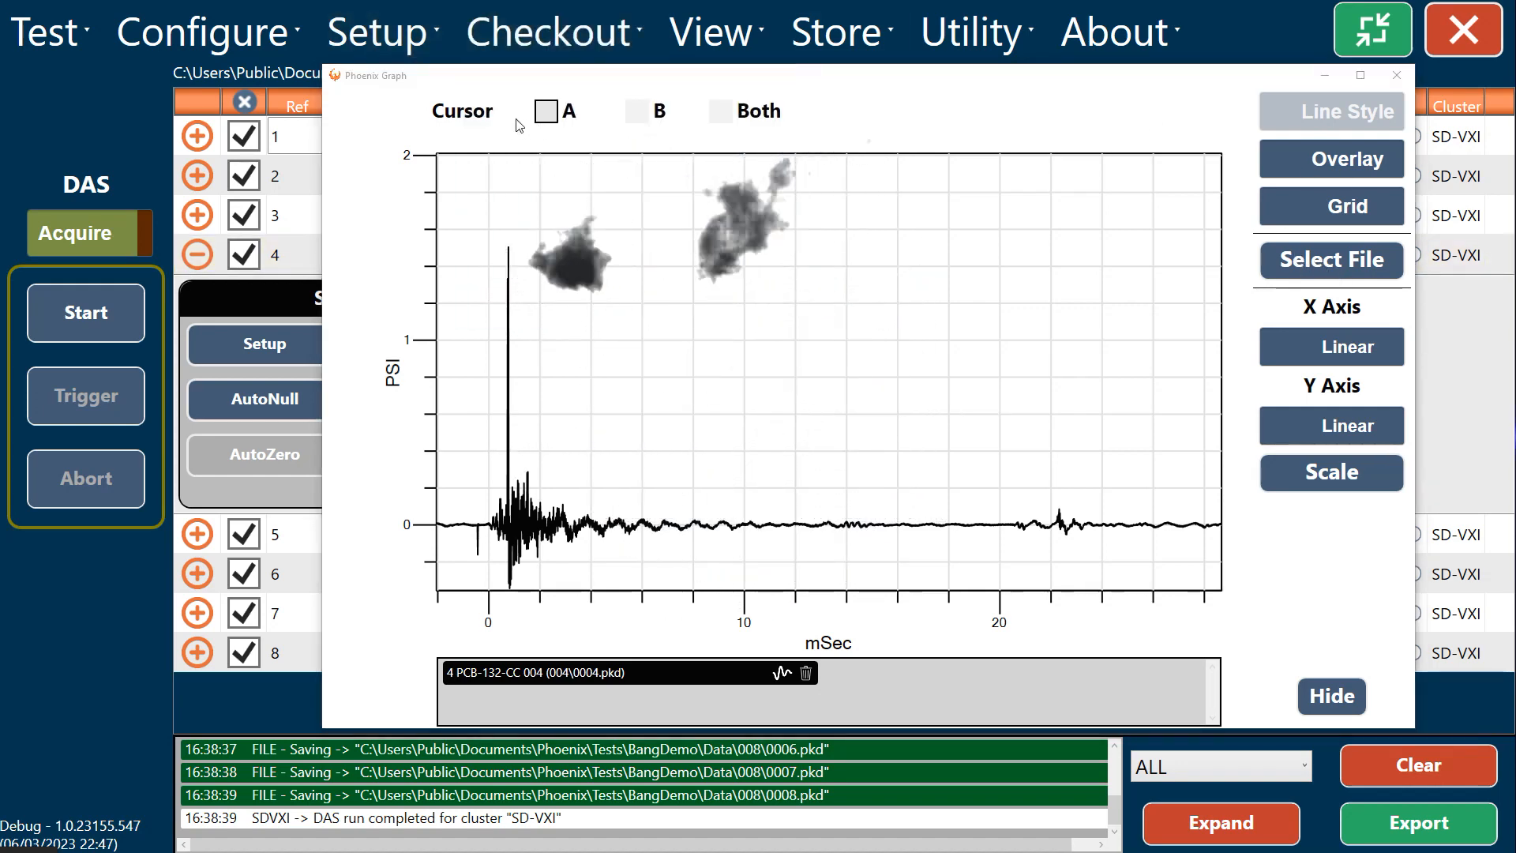
# Step: Place cursor A at about 0.49 ms and cursor B at about 1.30 ms on the PCB-132-CC 004 pressure trace and zoom to that range
pyautogui.click(490, 175)
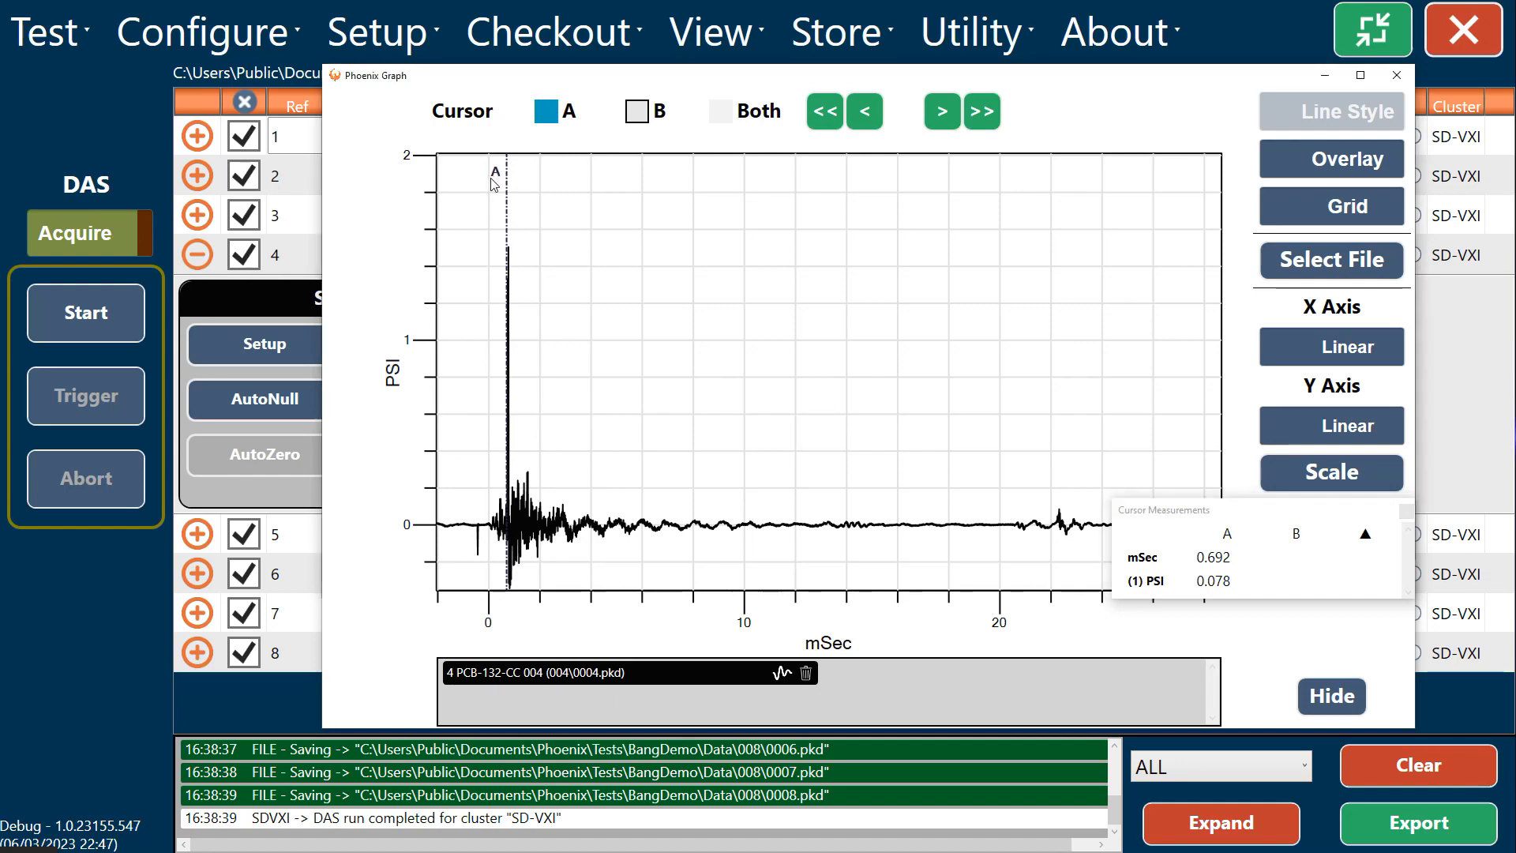
pyautogui.click(502, 187)
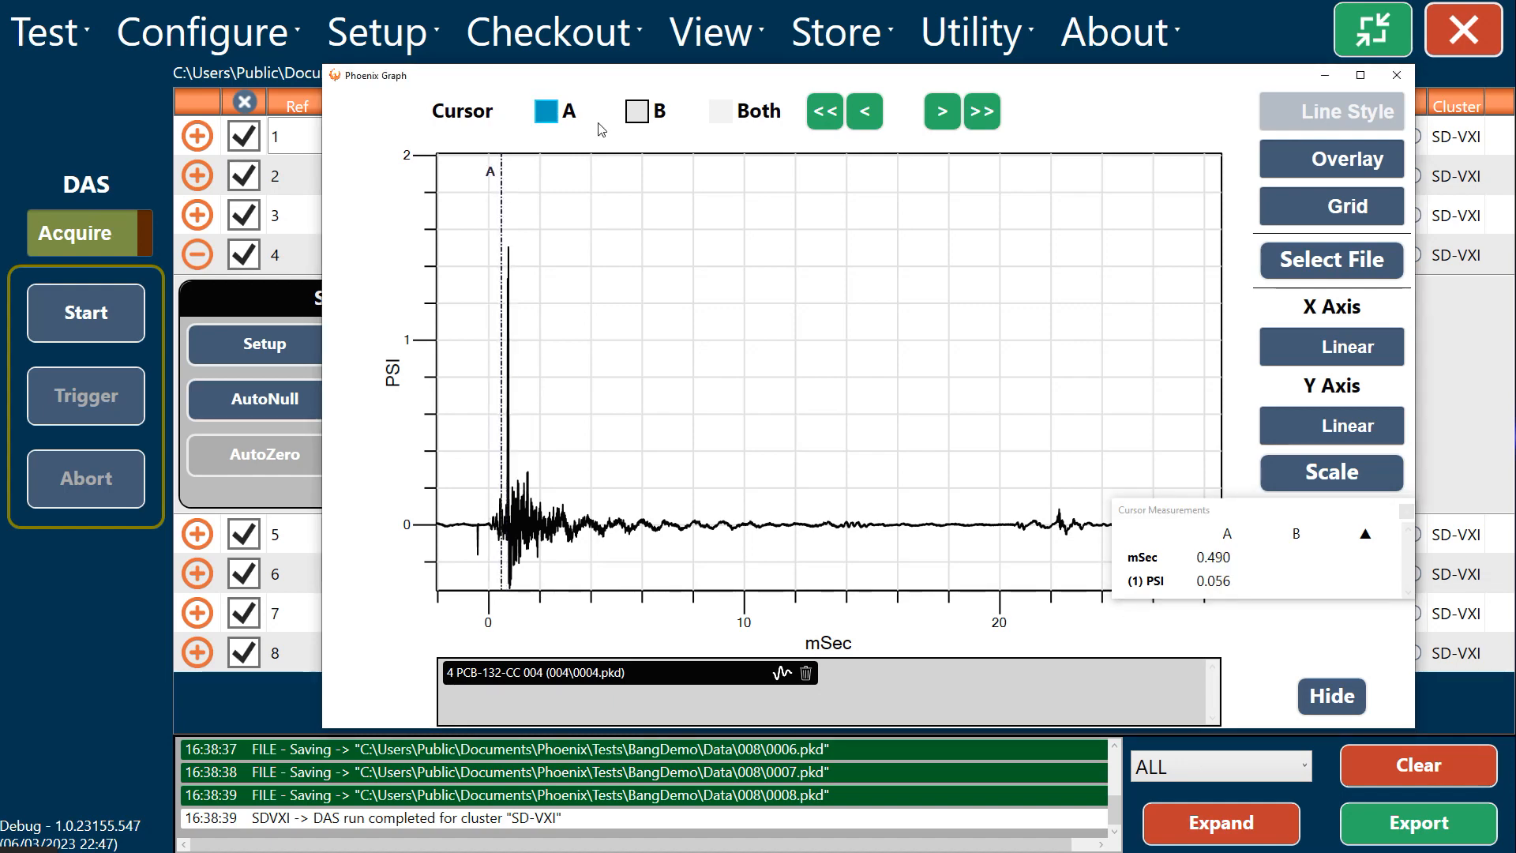
pyautogui.click(638, 113)
pyautogui.click(537, 228)
pyautogui.click(523, 237)
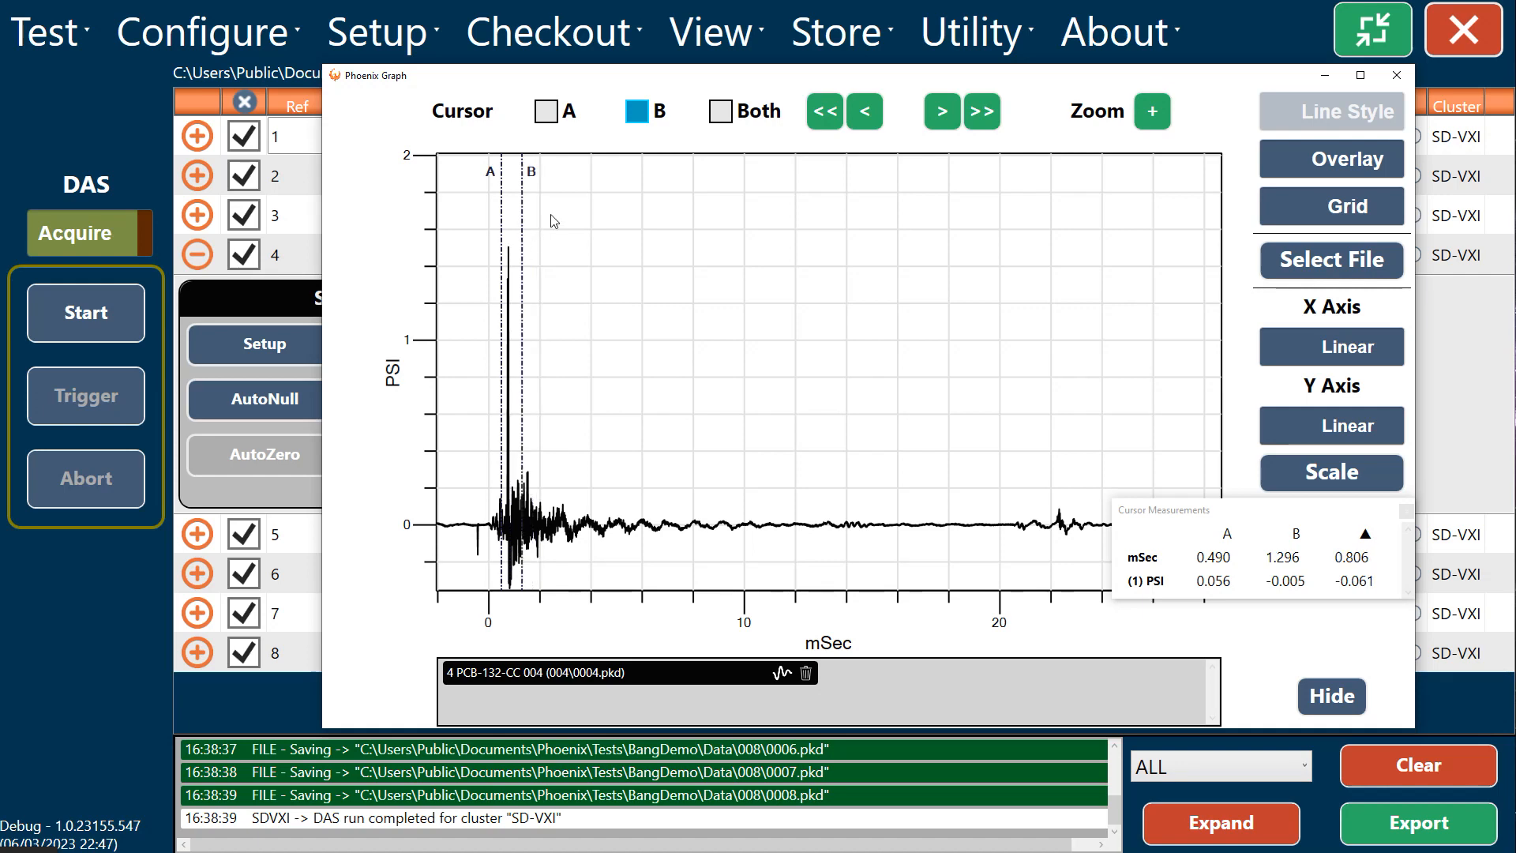
pyautogui.click(1152, 112)
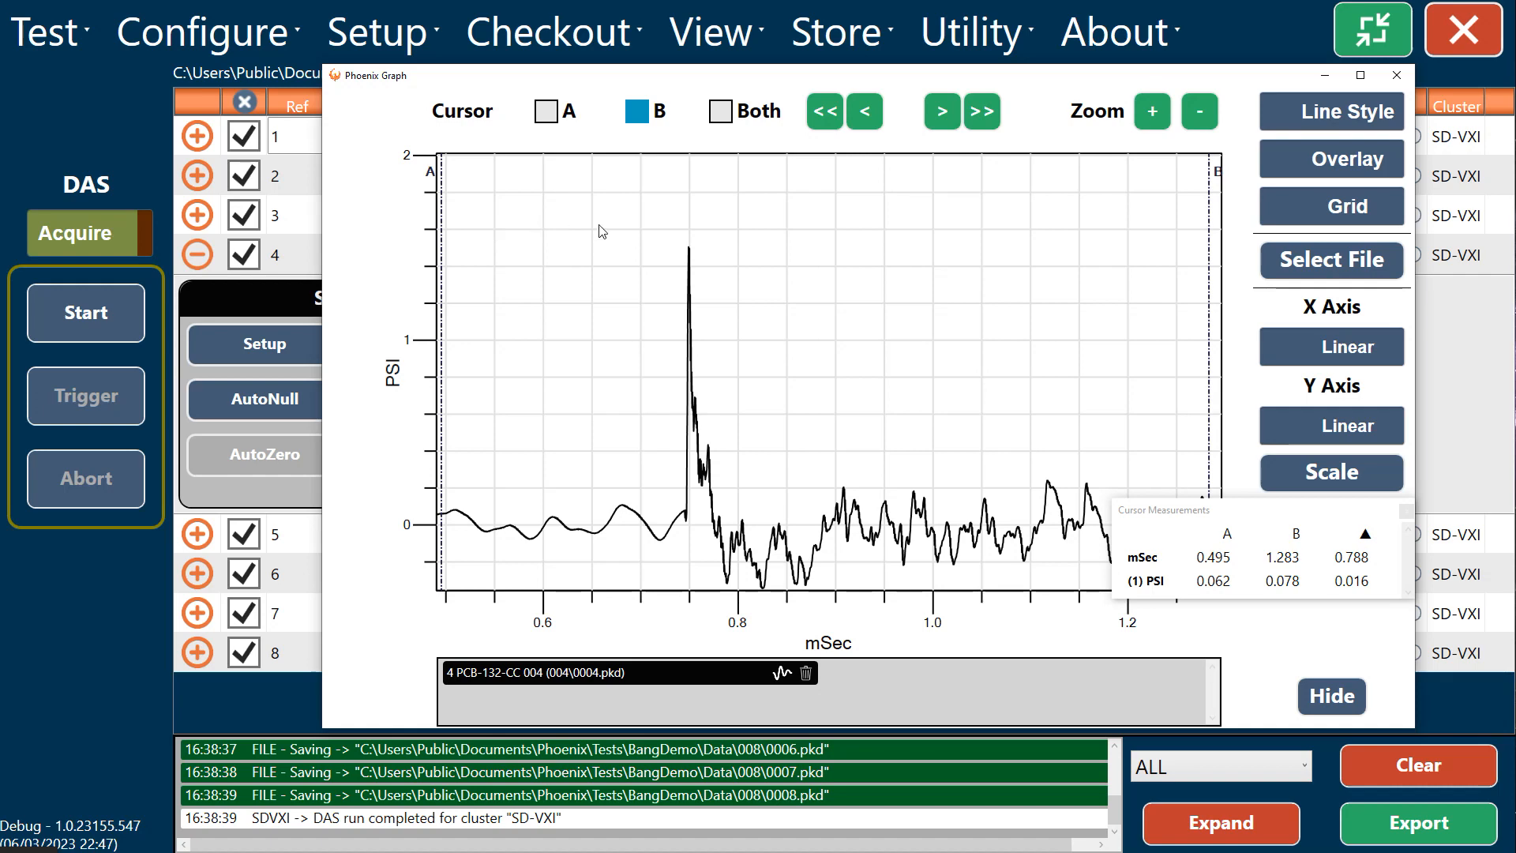
# Step: Bracket the pressure peak with cursor A at about 0.72 ms and cursor B at about 0.78 ms and zoom to that range
pyautogui.click(555, 115)
pyautogui.click(661, 233)
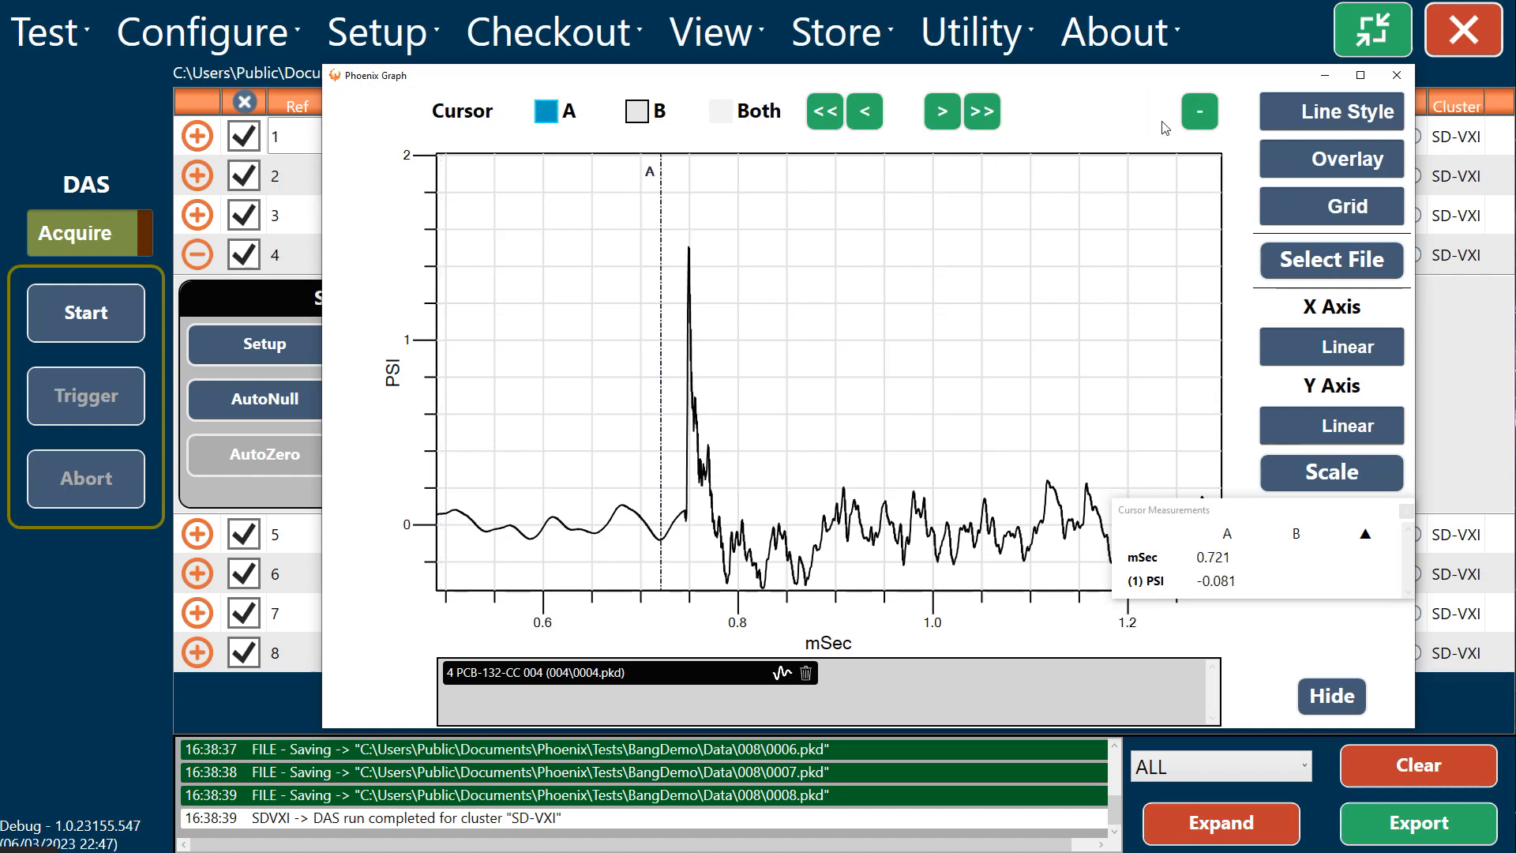
pyautogui.click(636, 112)
pyautogui.click(721, 227)
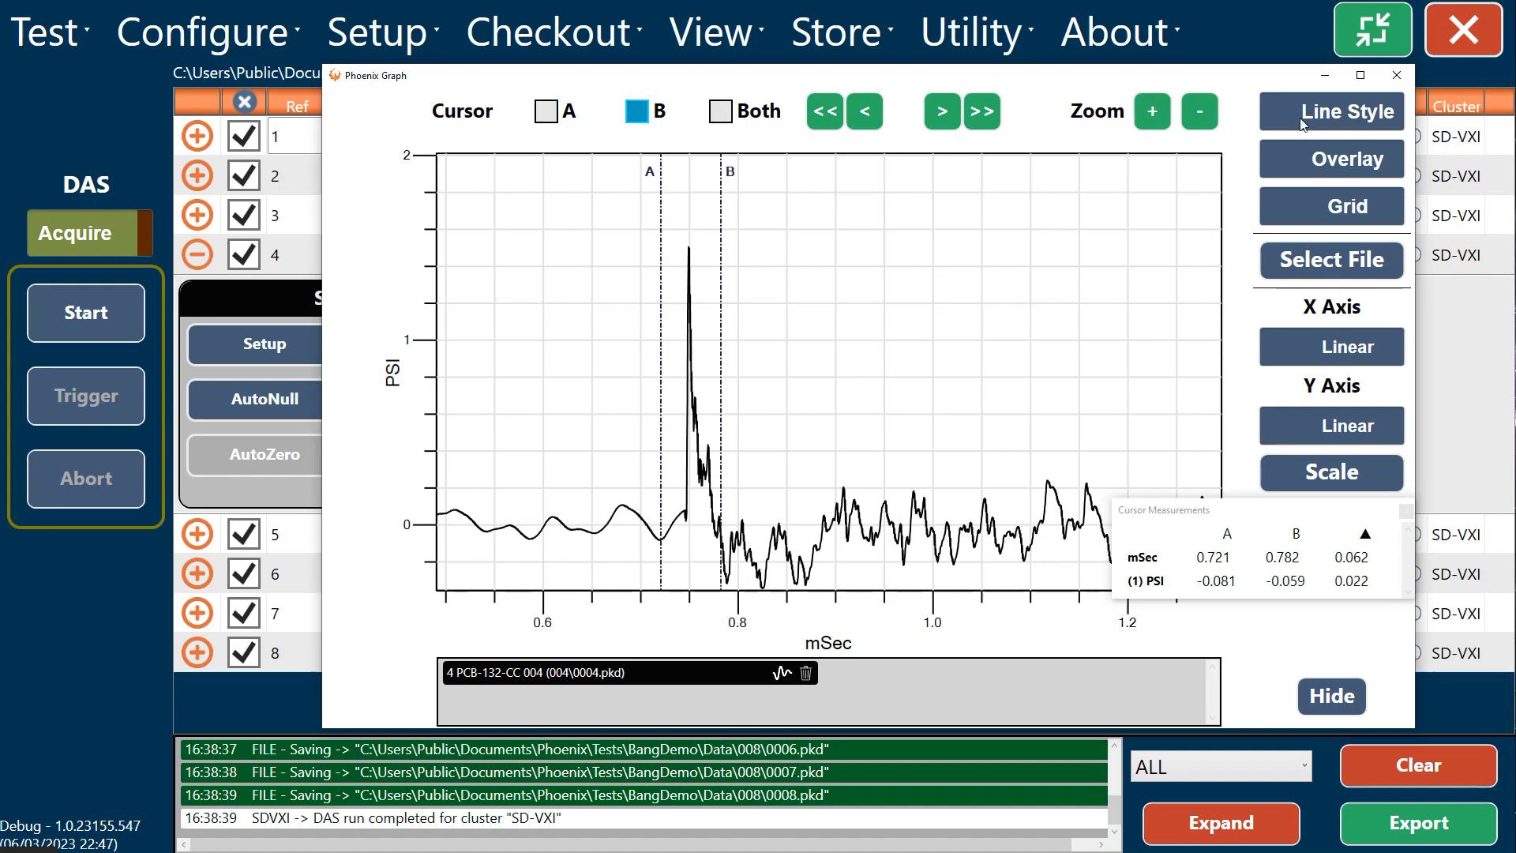
pyautogui.click(1152, 111)
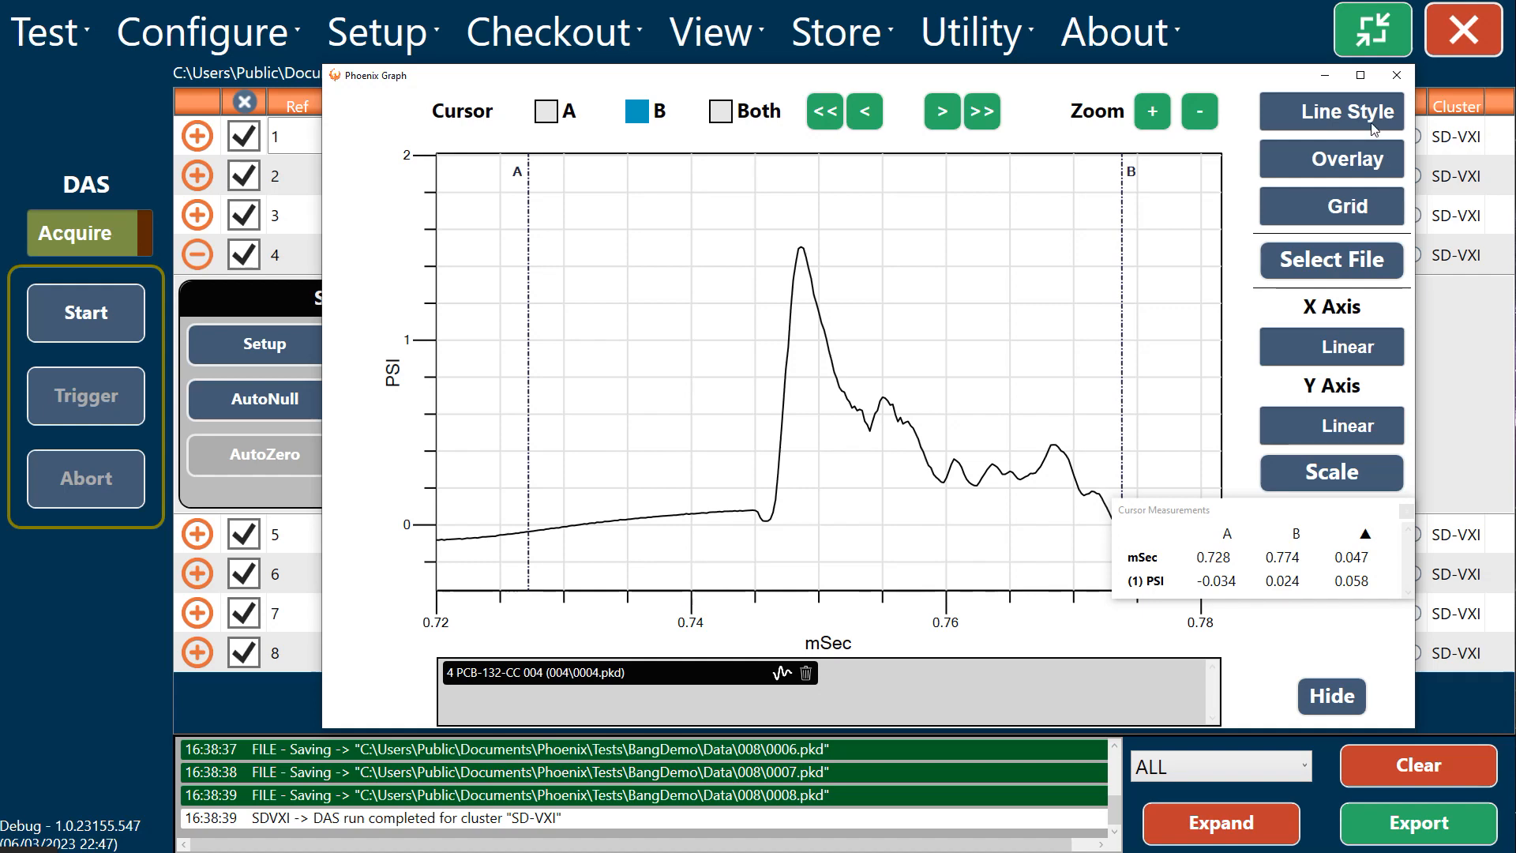
# Step: Display the pressure trace in Dot Style and zoom to its rising edge with cursors at about 0.747 ms and 0.749 ms
pyautogui.click(1347, 112)
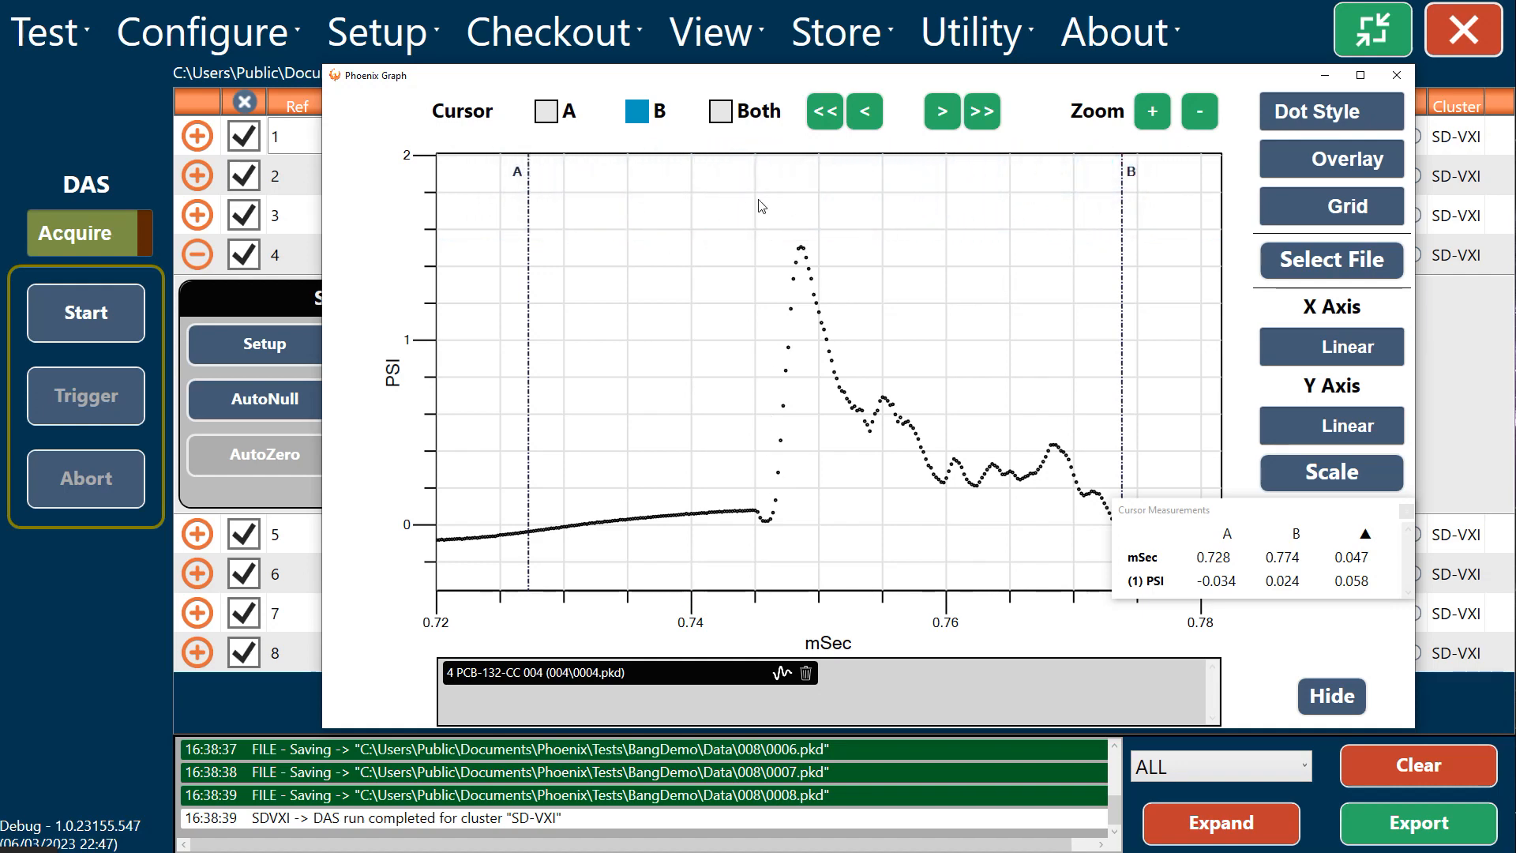
pyautogui.click(552, 116)
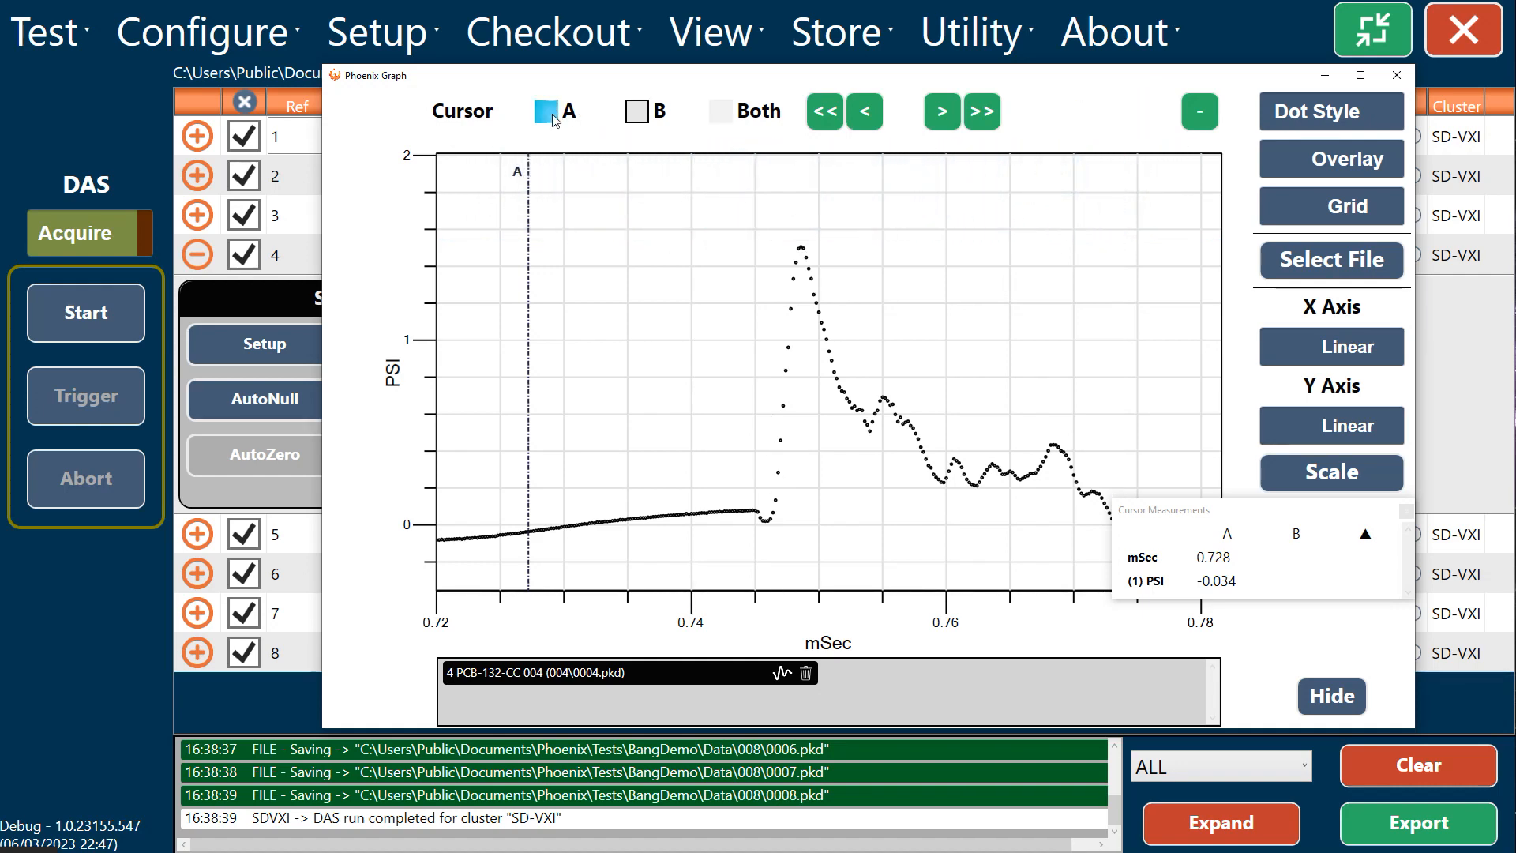
pyautogui.click(780, 259)
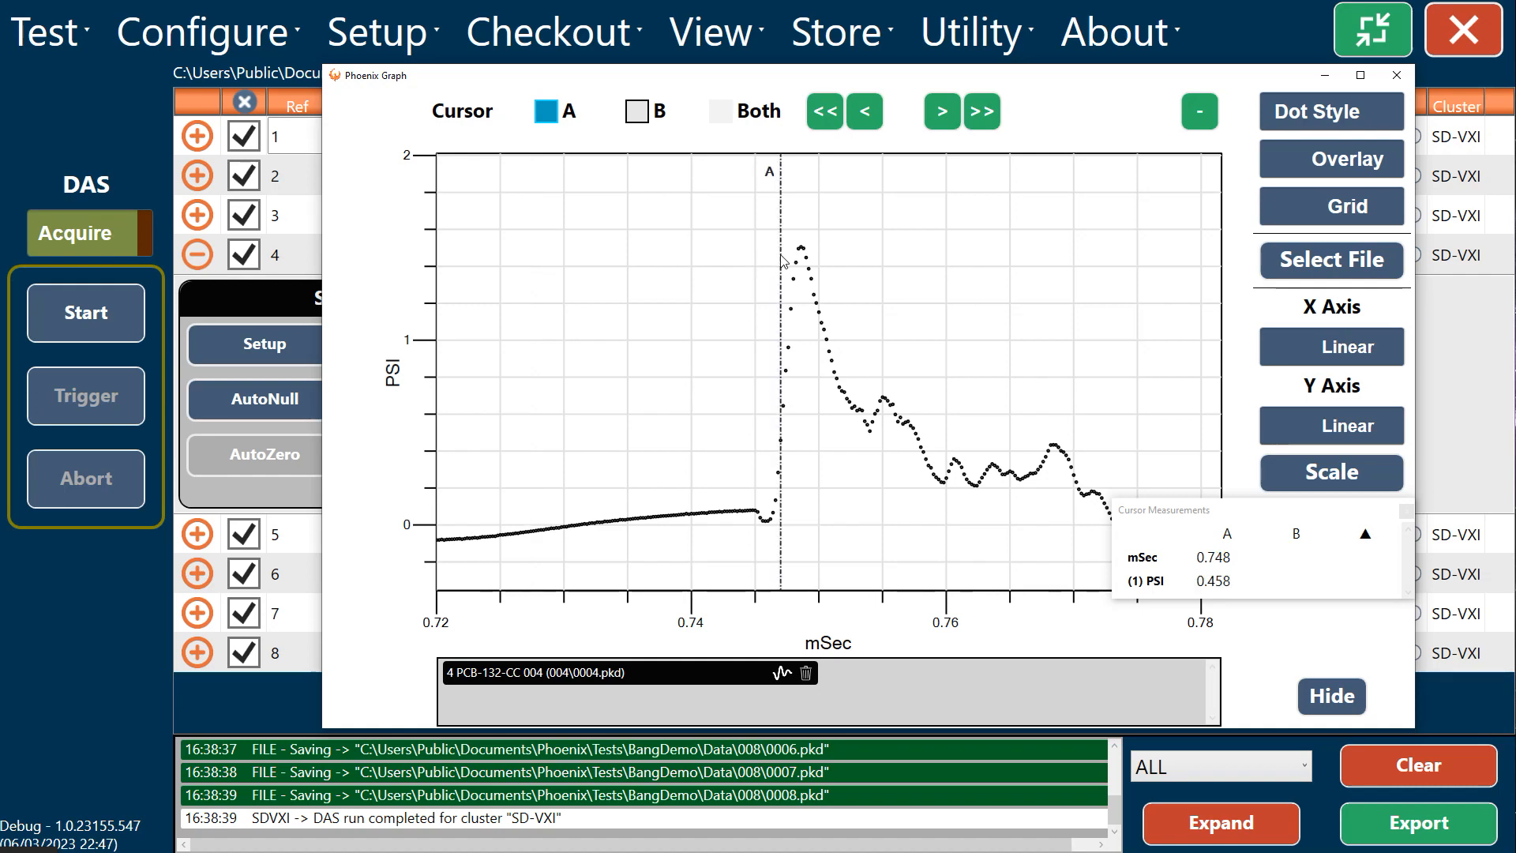
pyautogui.click(771, 521)
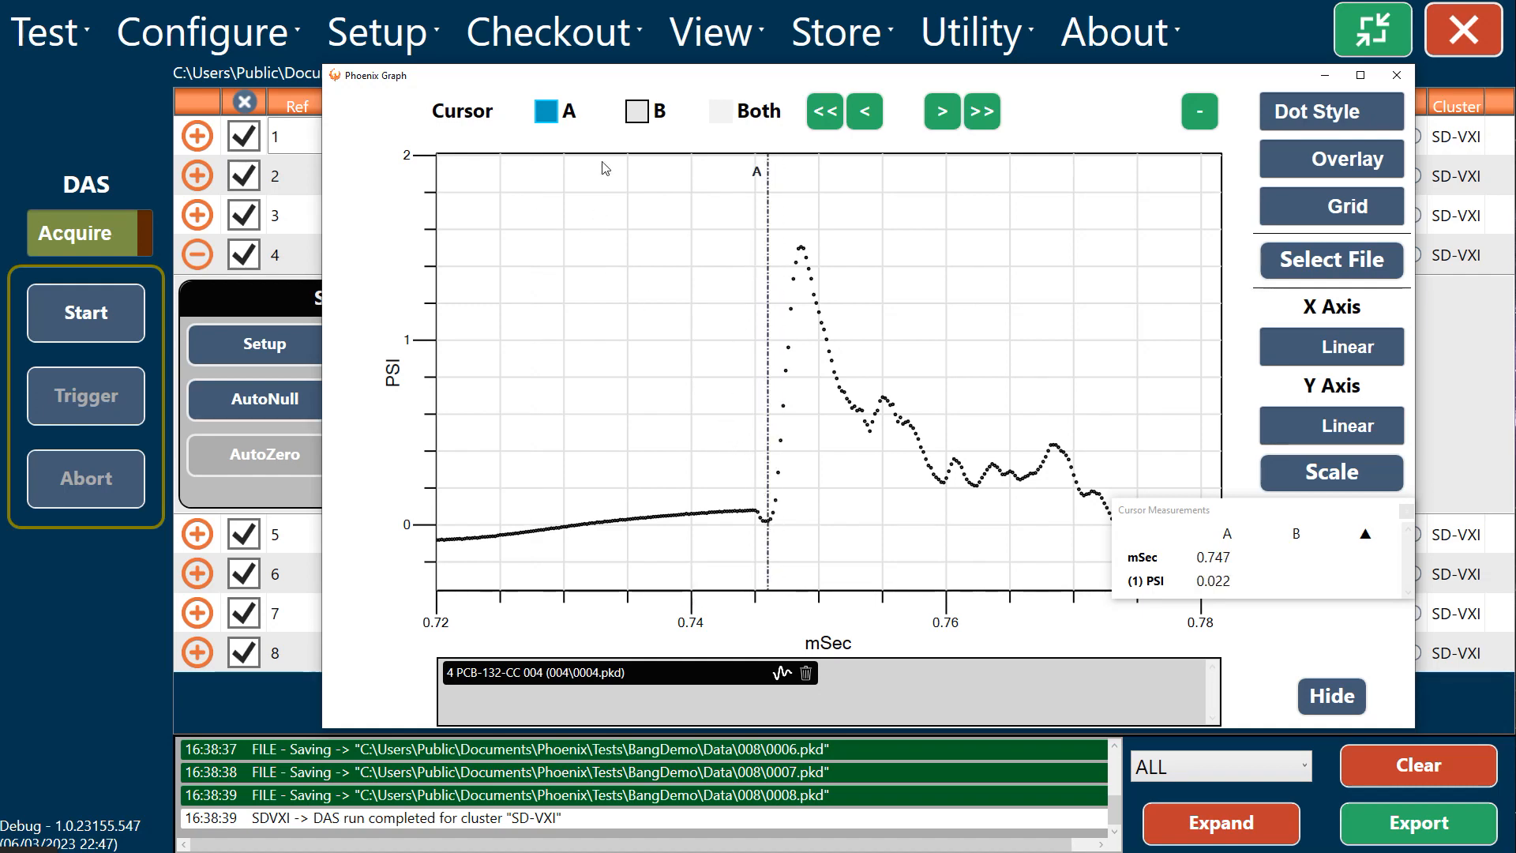
pyautogui.click(637, 111)
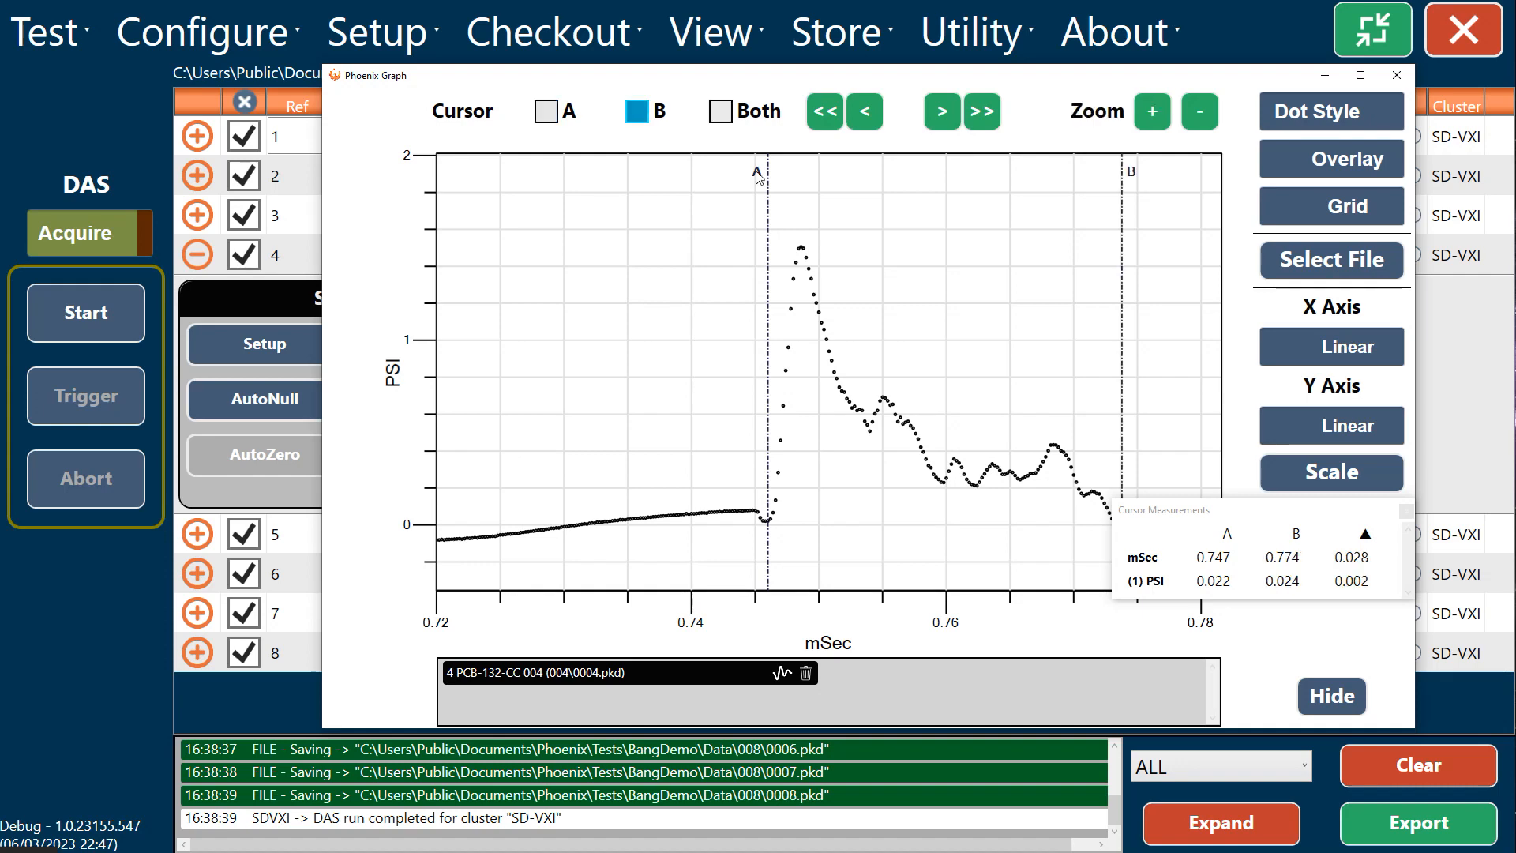
pyautogui.click(803, 239)
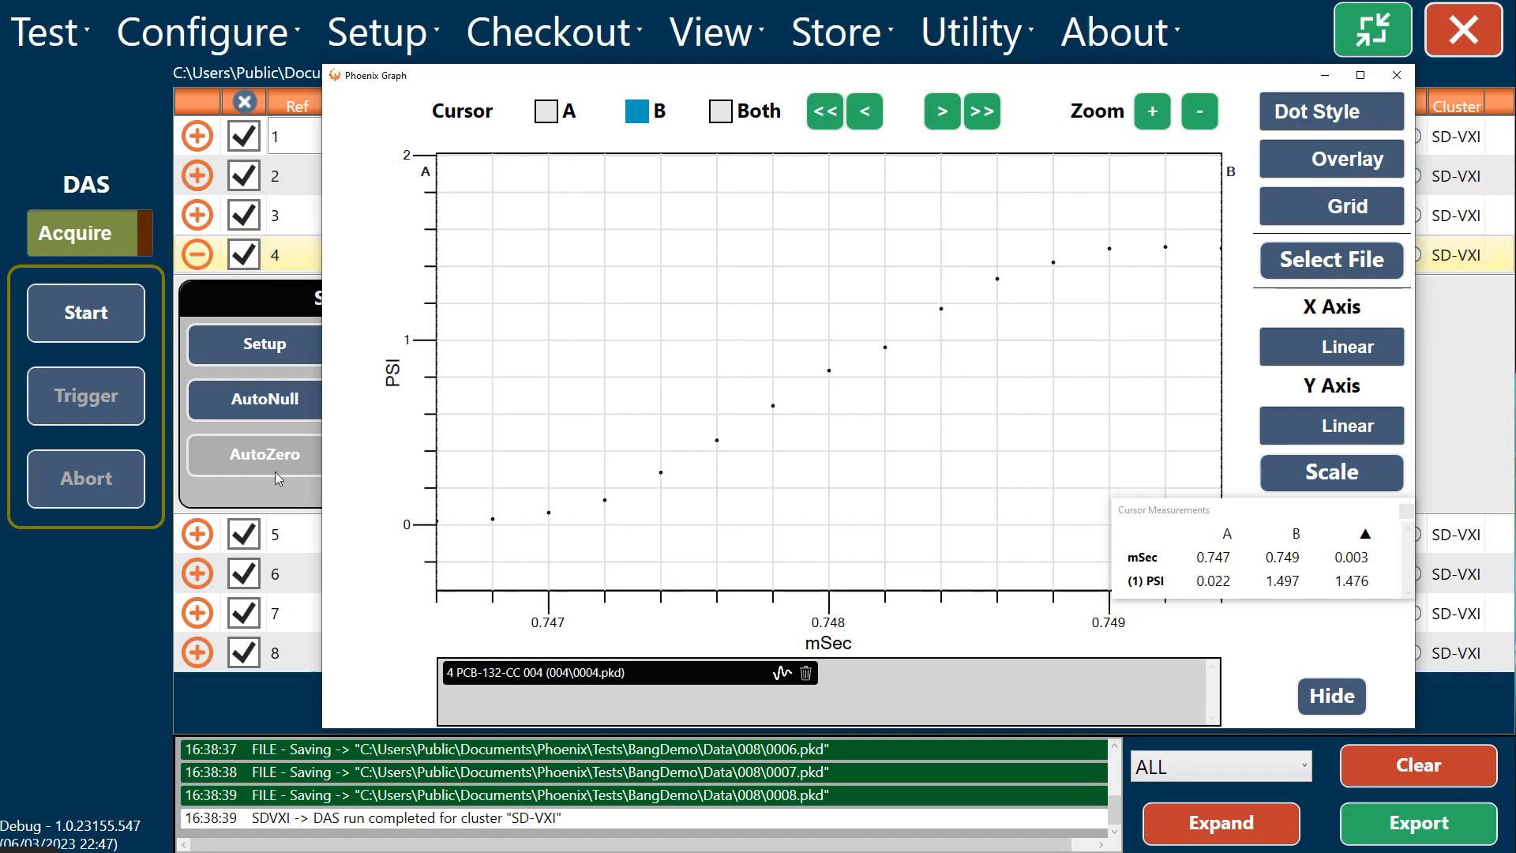
# Step: Measure the pressure rise time and amplitude by placing cursor A on the first rising sample and cursor B on the sample near 0.749 ms
pyautogui.click(546, 111)
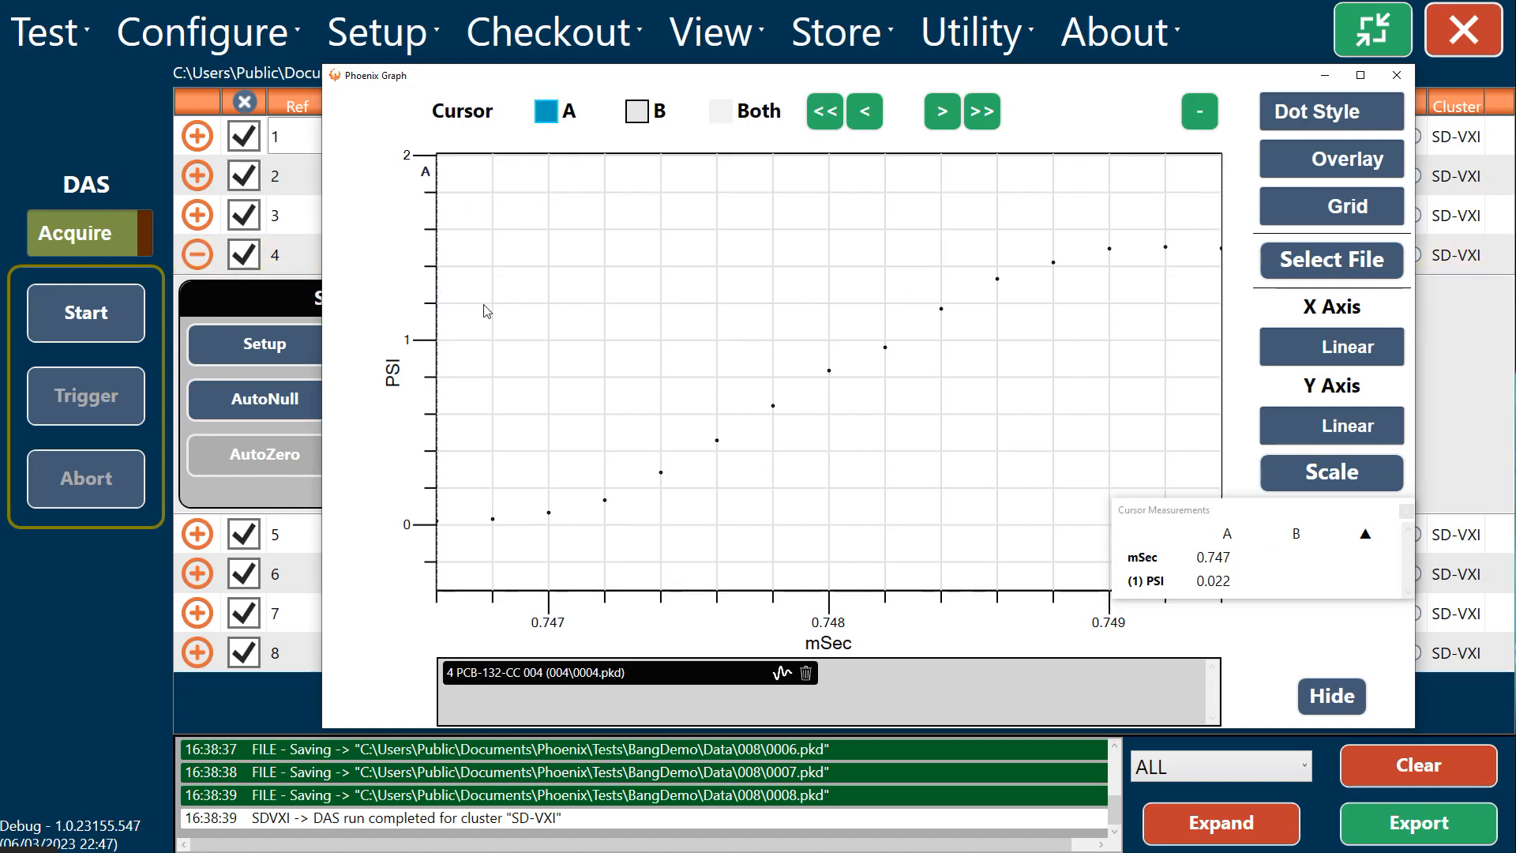
pyautogui.click(491, 501)
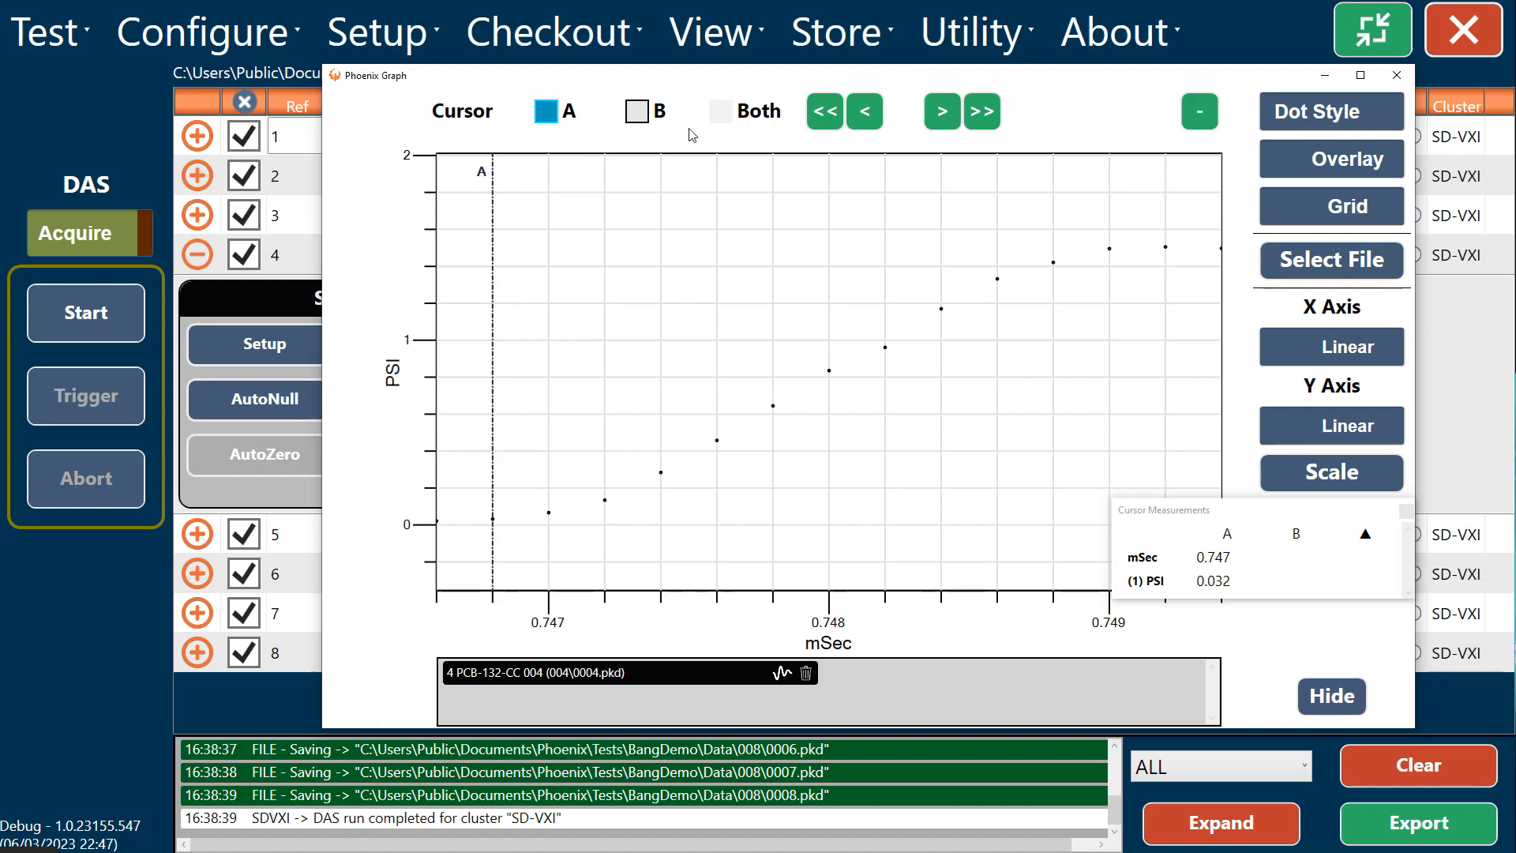
pyautogui.click(641, 116)
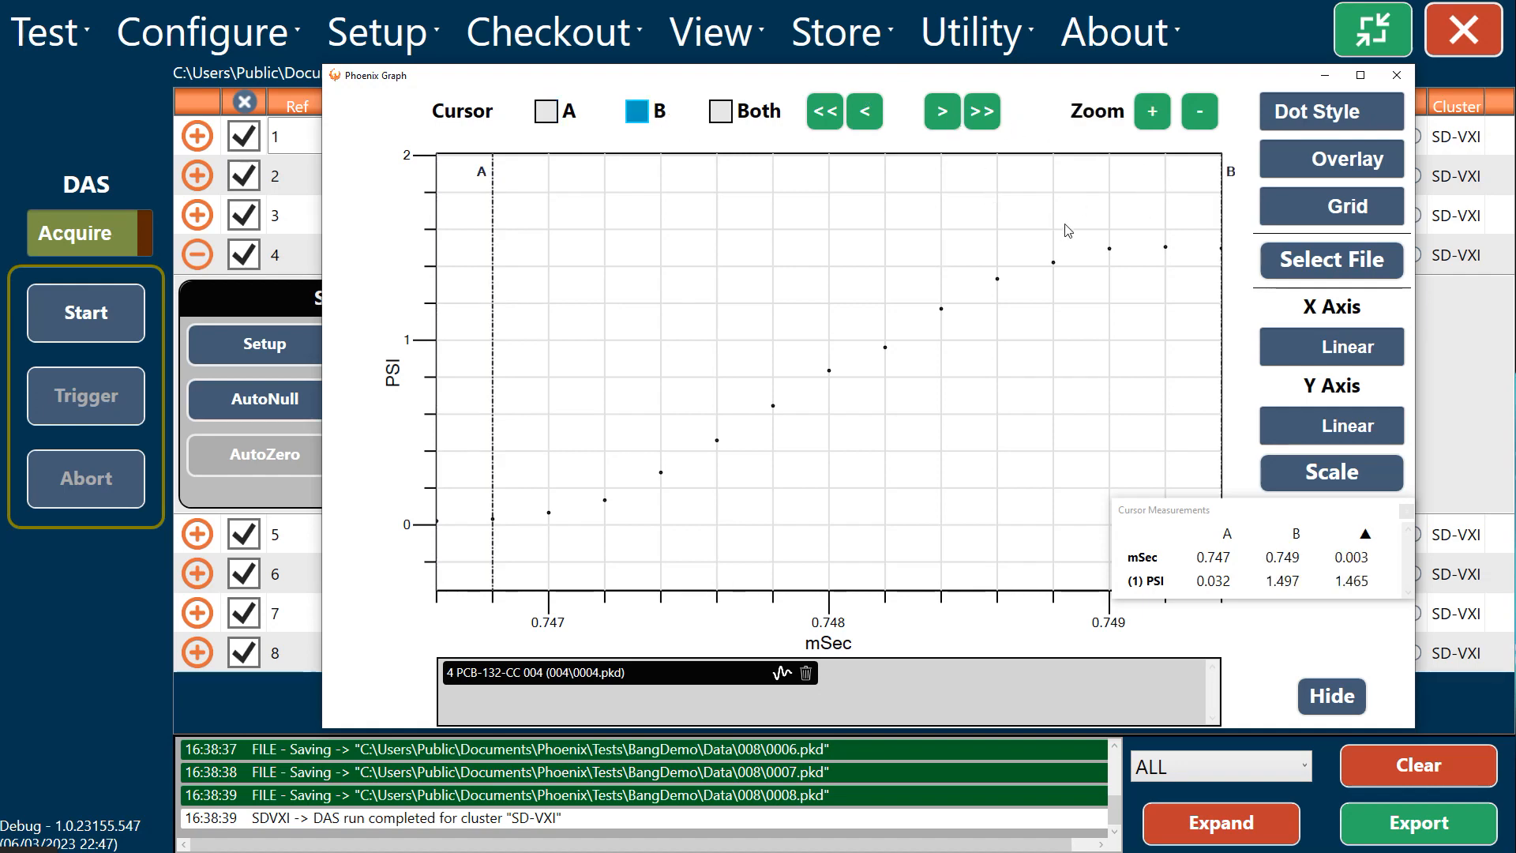
pyautogui.click(1112, 241)
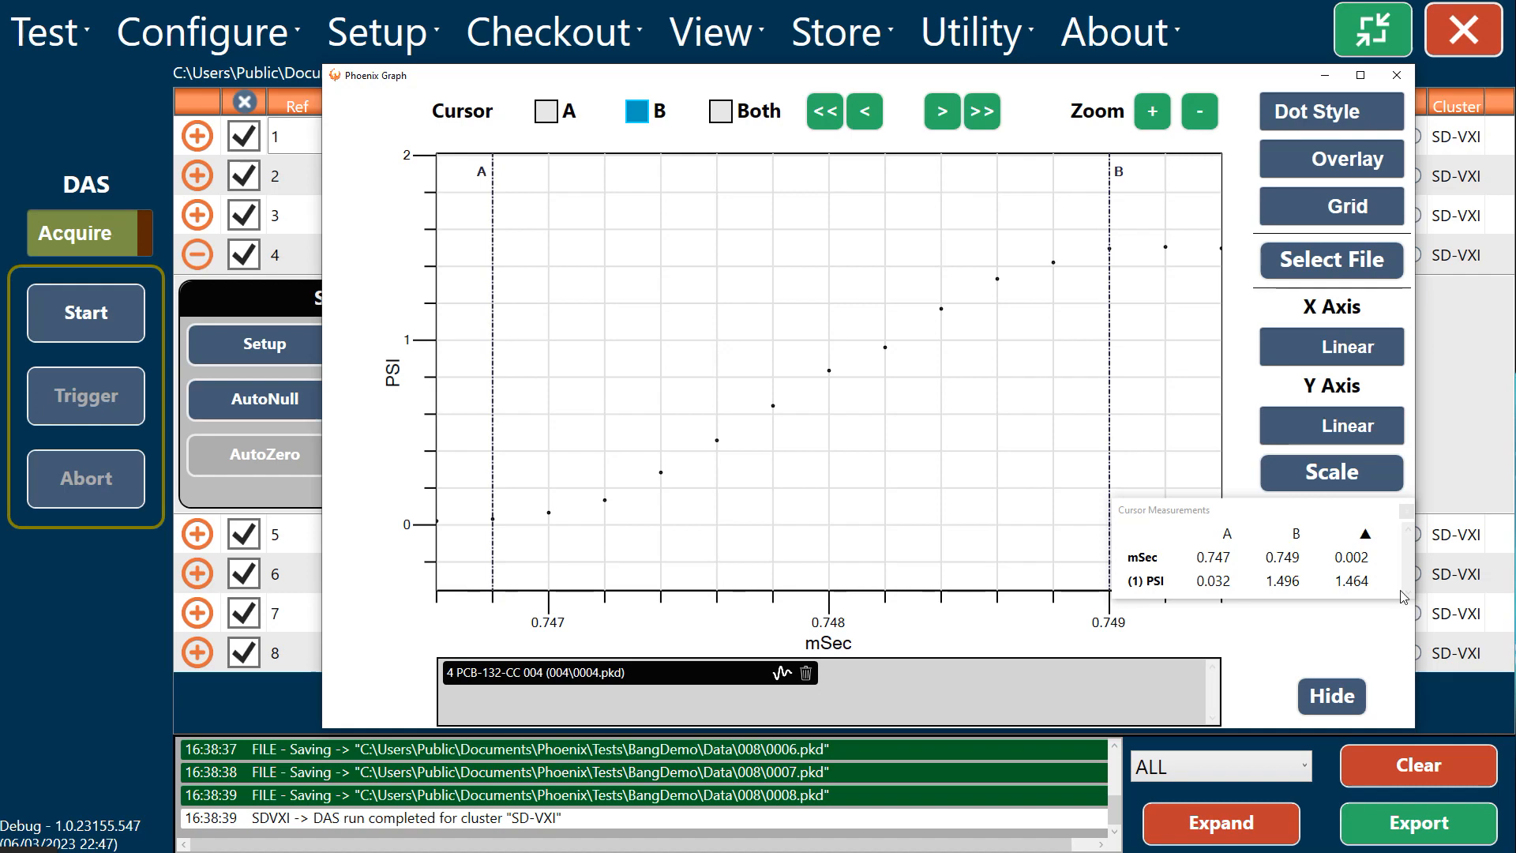